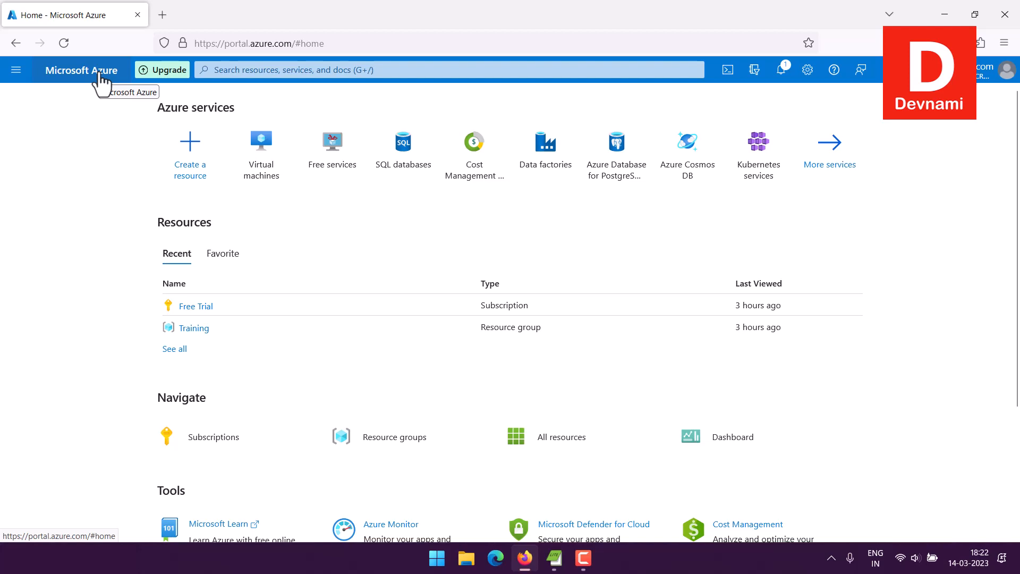
Open the virtual machines service and start creating a new Azure virtual machine.
mouse_move(262, 187)
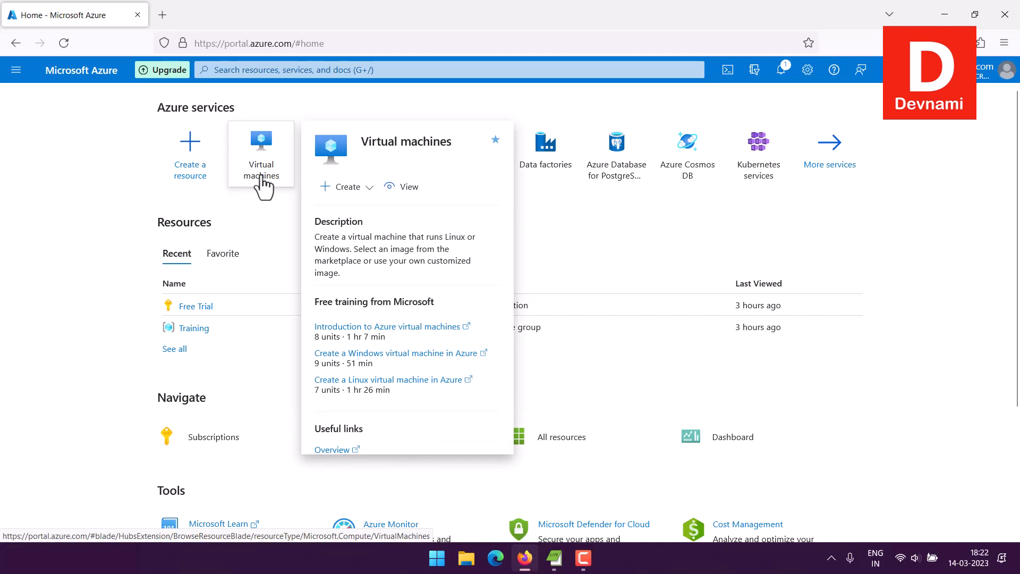
left_click(248, 68)
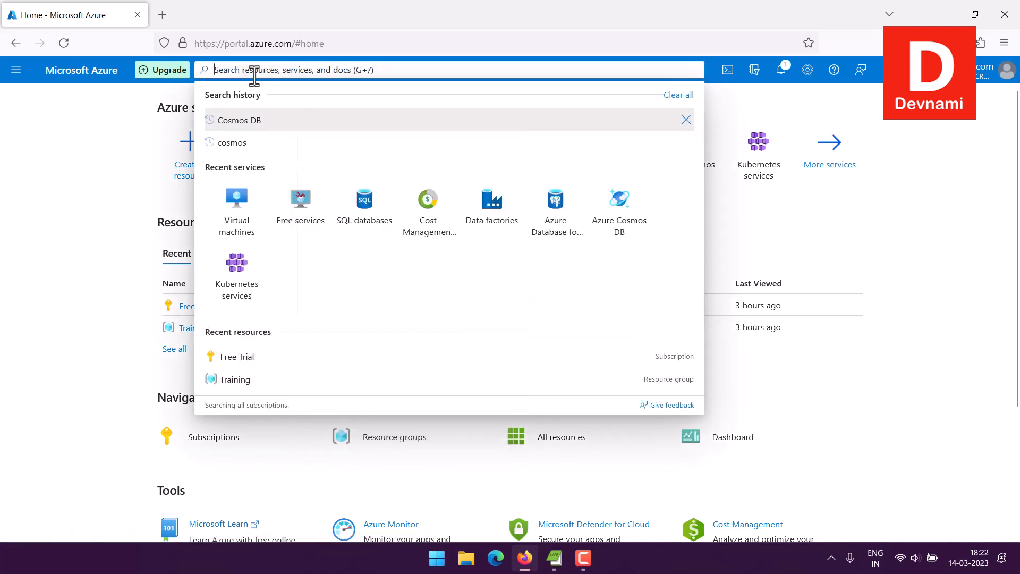
left_click(17, 70)
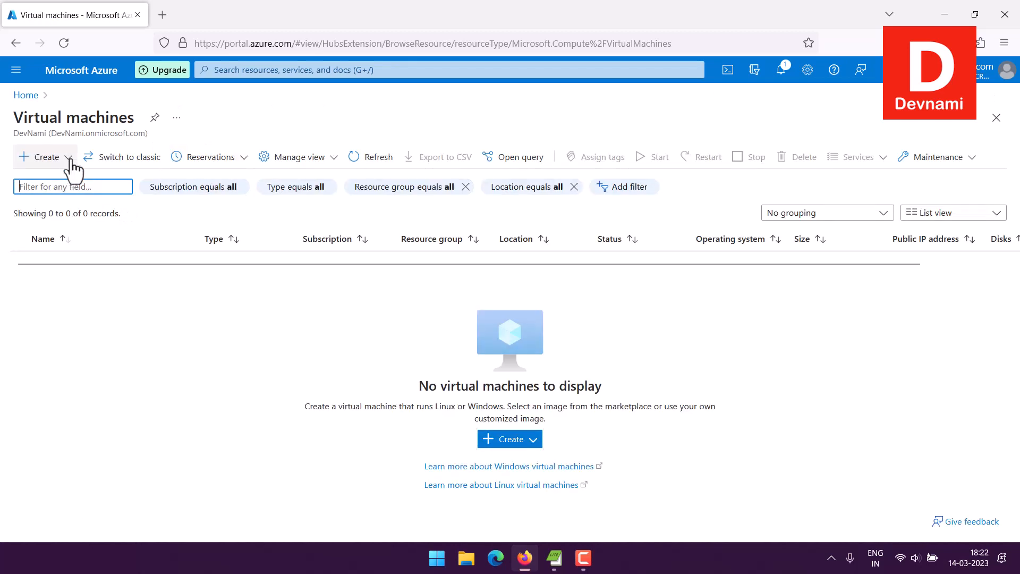
left_click(74, 169)
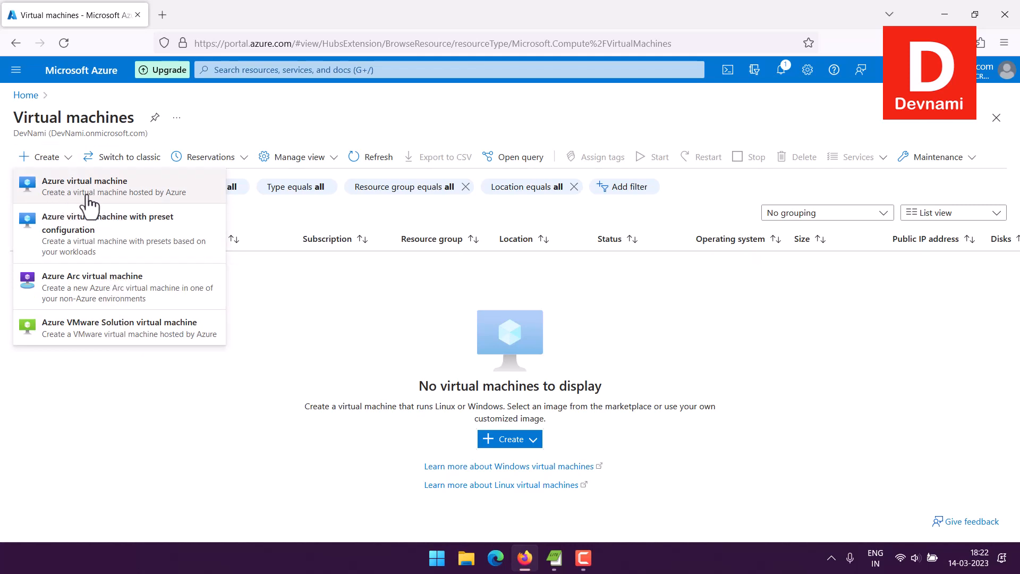
left_click(148, 196)
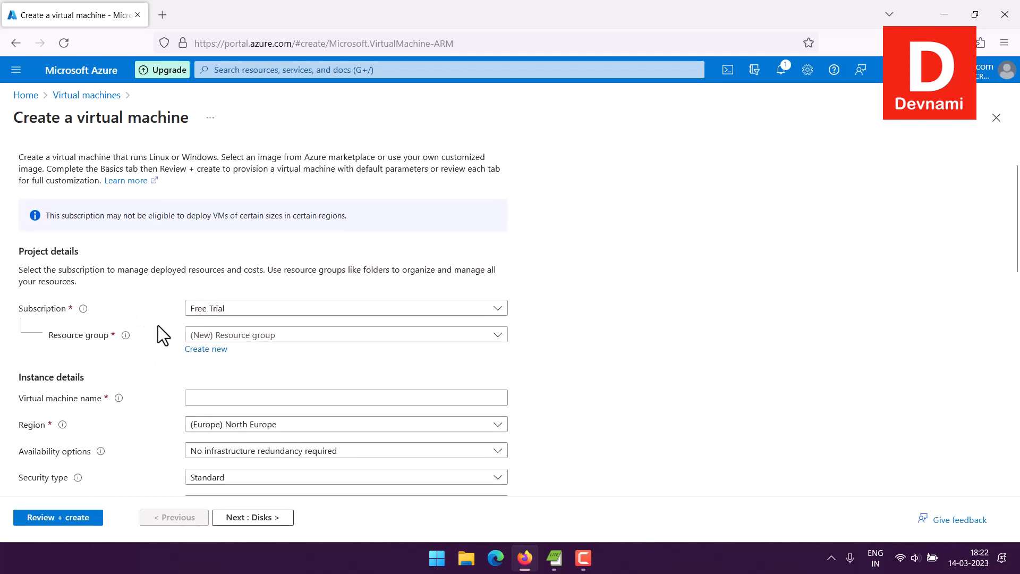
Assign the virtual machine to the Training resource group and name it azurecent.
scroll(128, 333, "down", 2)
left_click(220, 304)
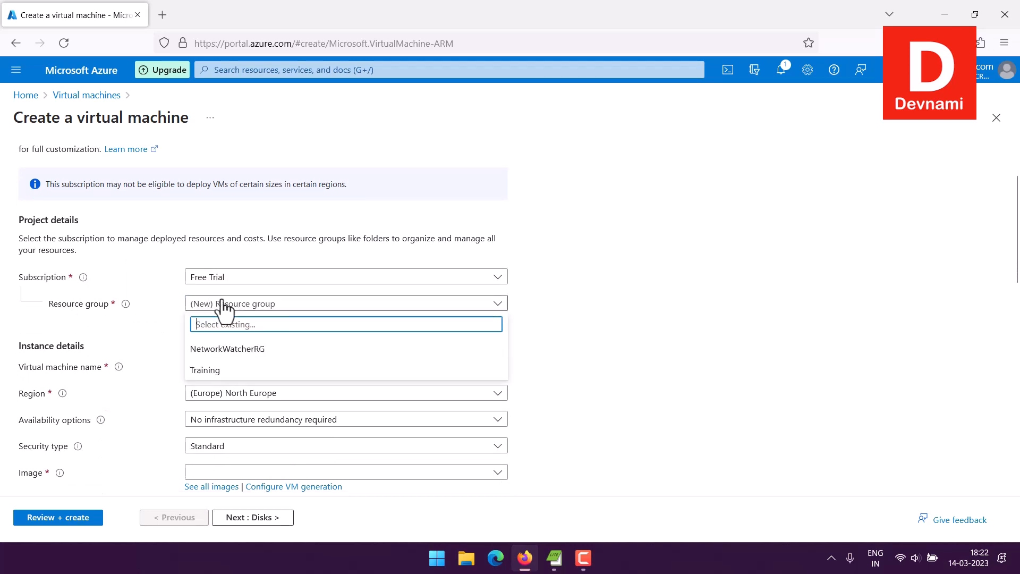
left_click(221, 367)
scroll(168, 317, "down", 4)
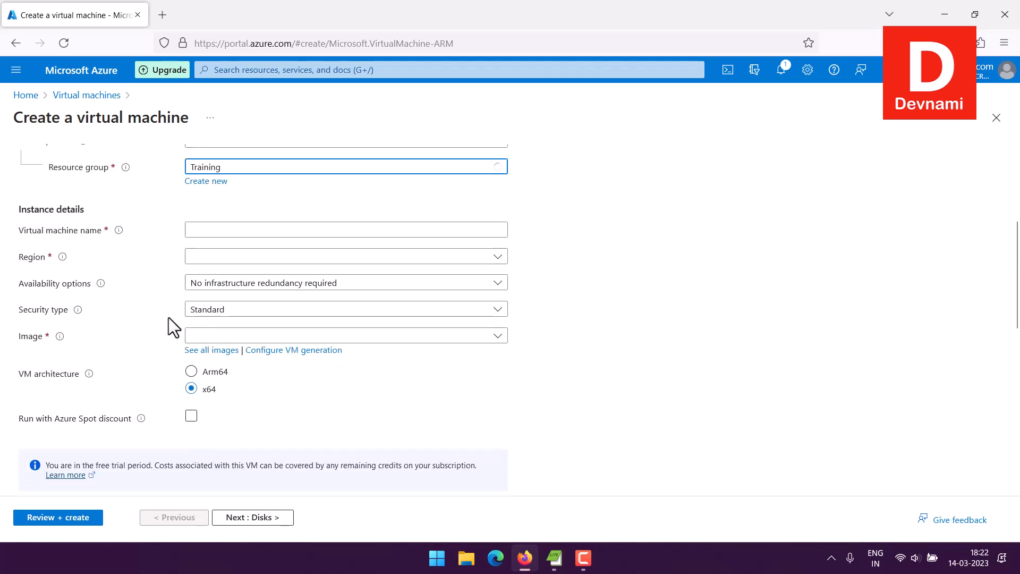
left_click(221, 229)
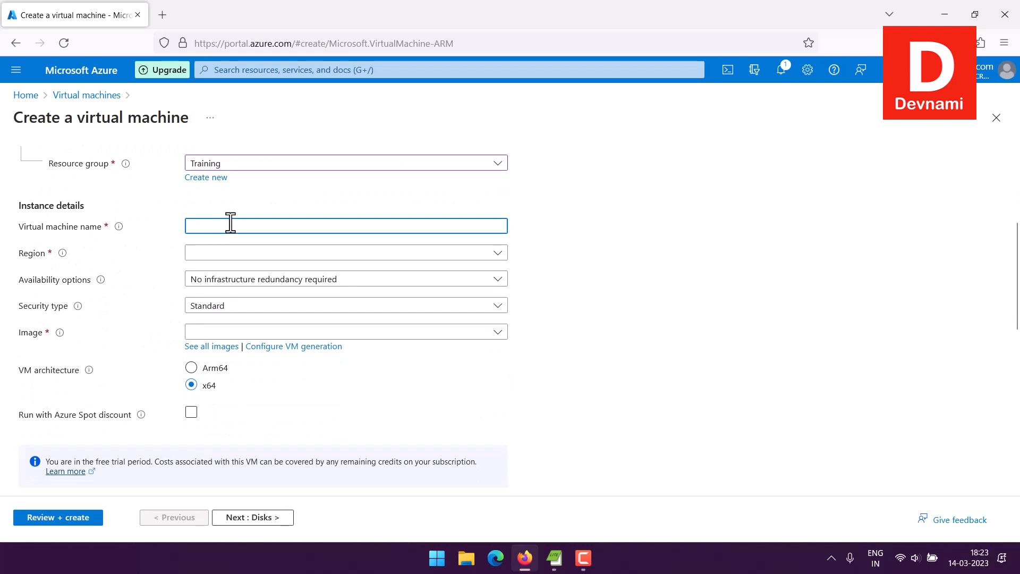
type("azurecent")
Set the region to (US) East US and place the machine in availability zone Zone 1.
left_click(223, 253)
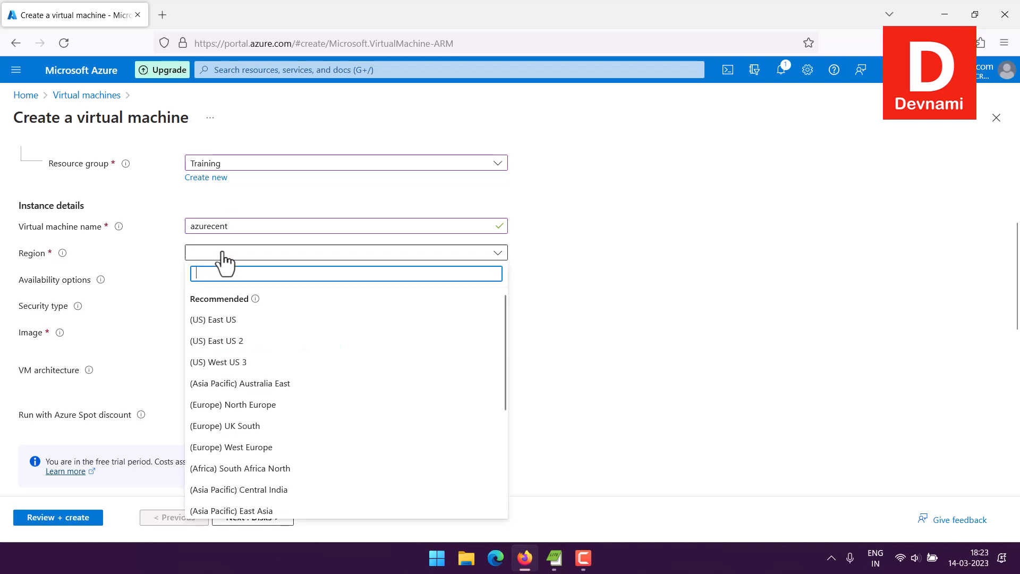
left_click(221, 319)
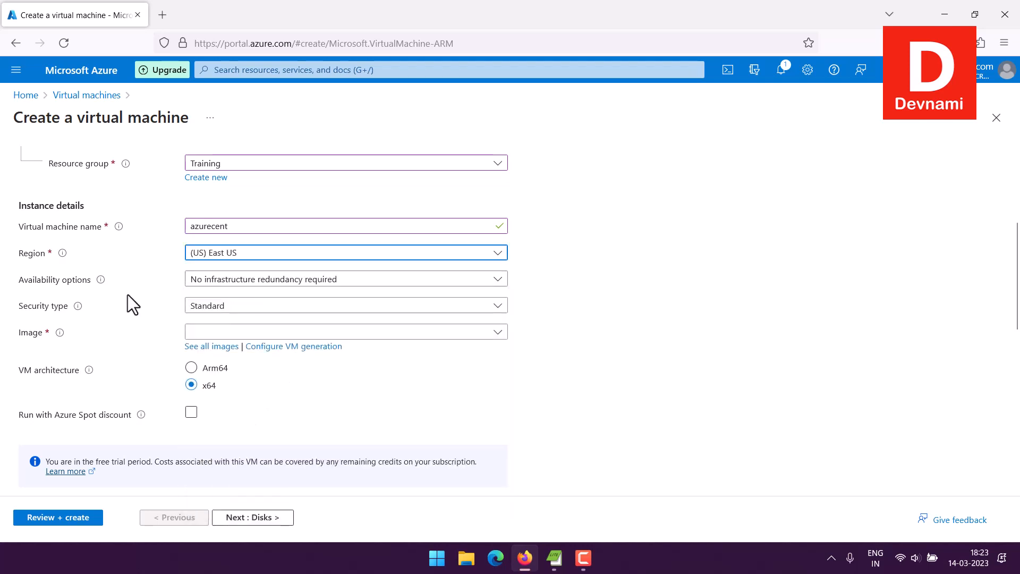
left_click(226, 279)
left_click(240, 335)
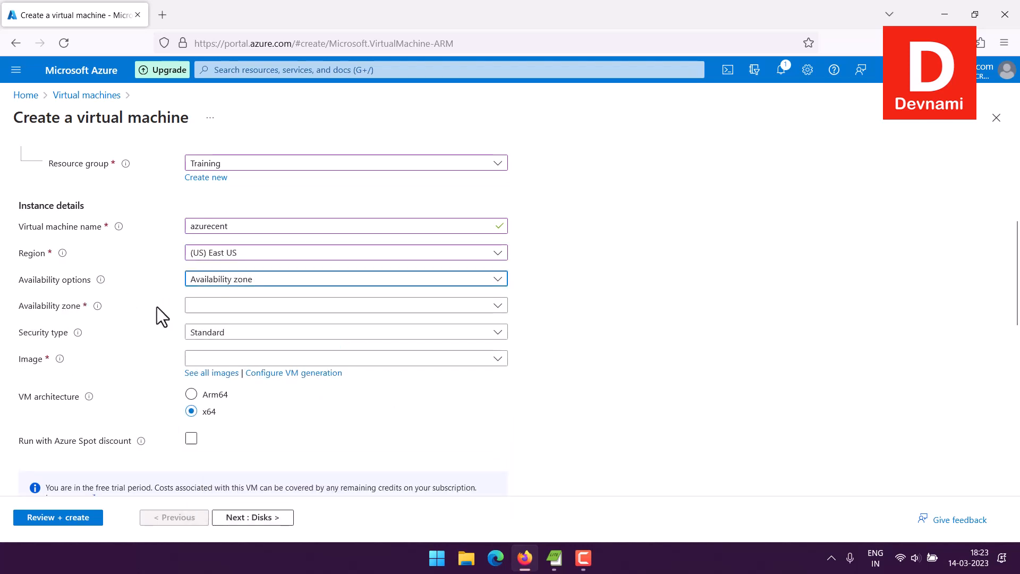
left_click(213, 307)
left_click(213, 309)
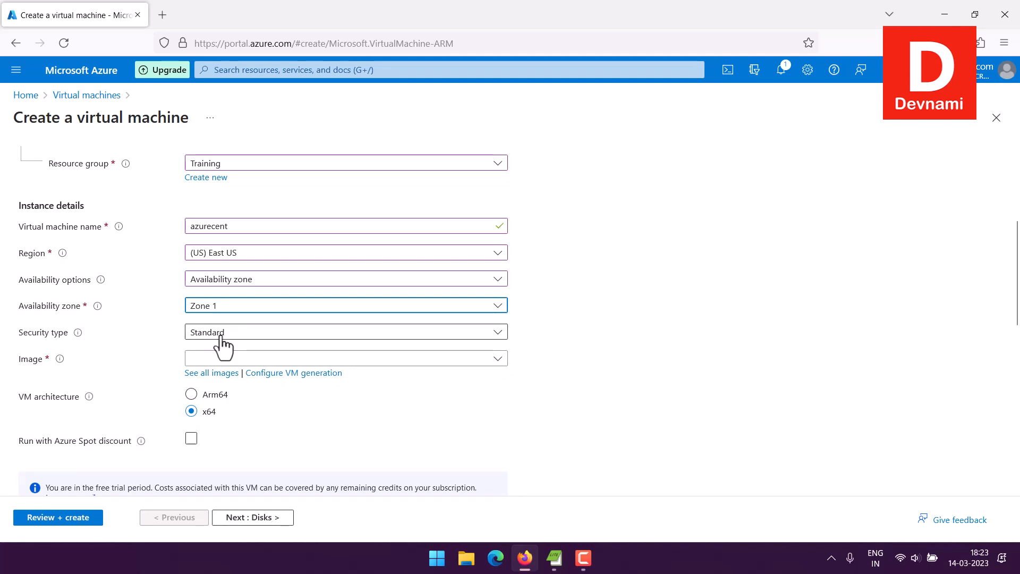
Browse all marketplace images for the virtual machine and filter them to Free pricing only.
scroll(142, 308, "down", 3)
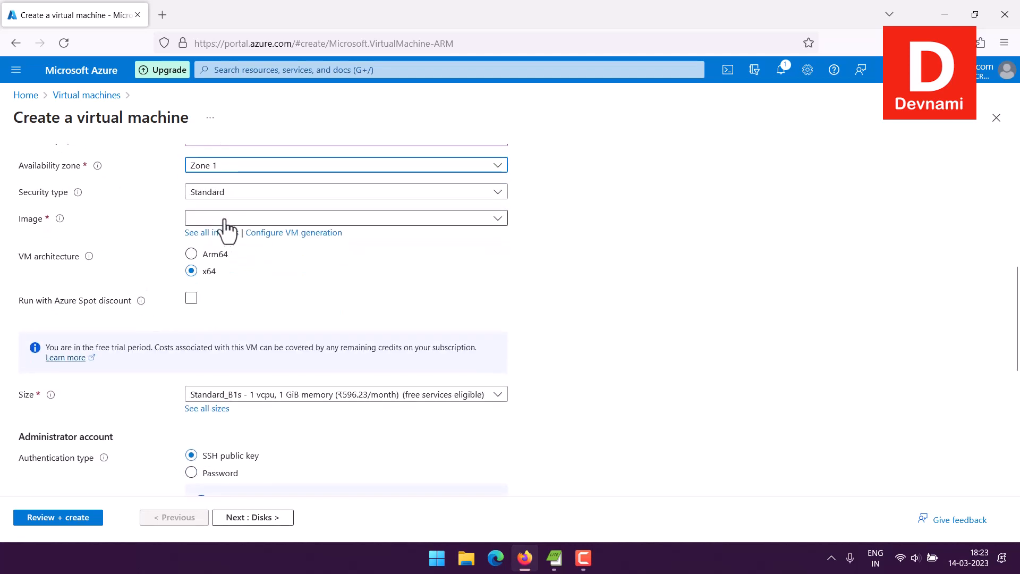
left_click(226, 219)
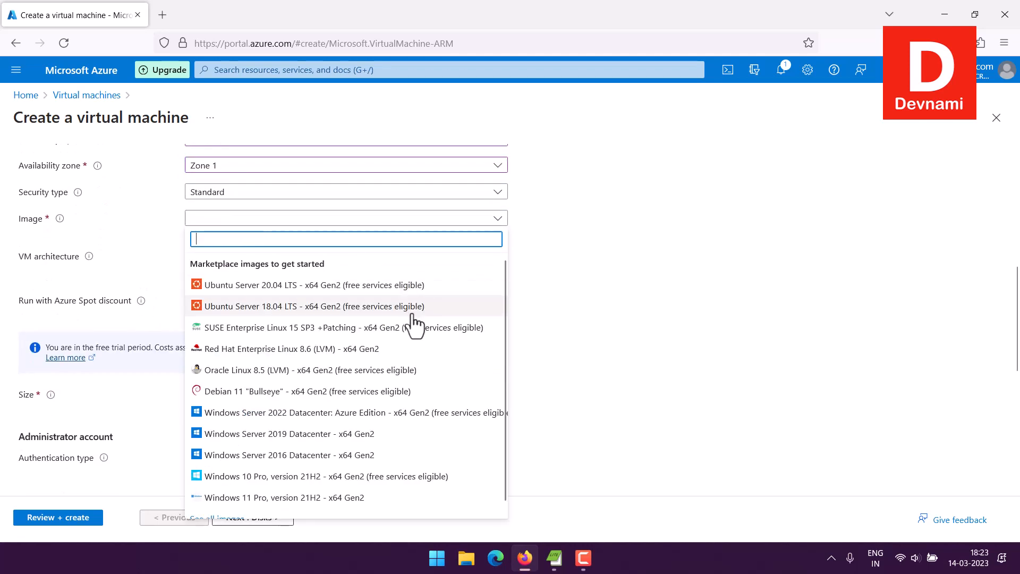
scroll(414, 324, "down", 1)
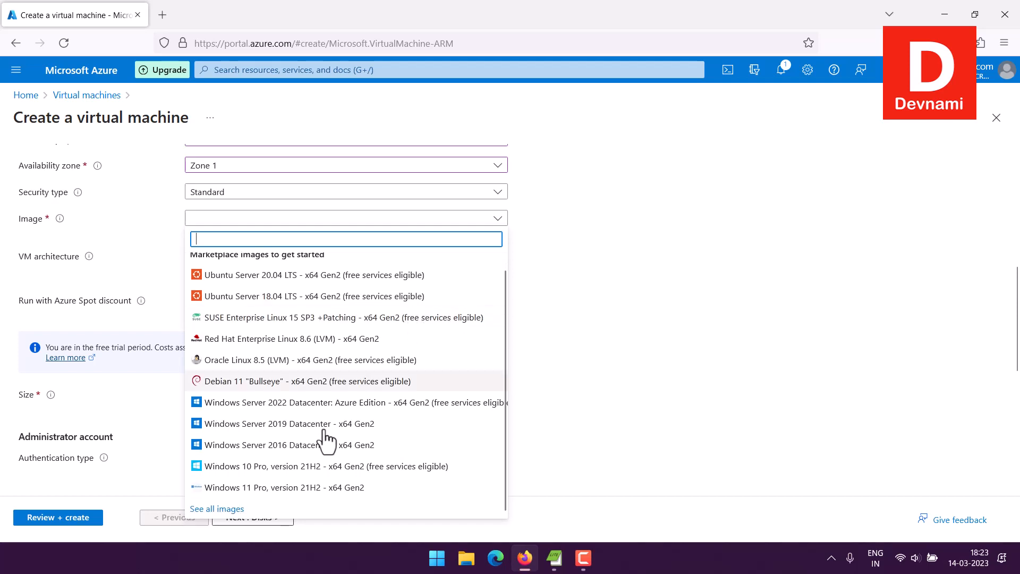
left_click(217, 509)
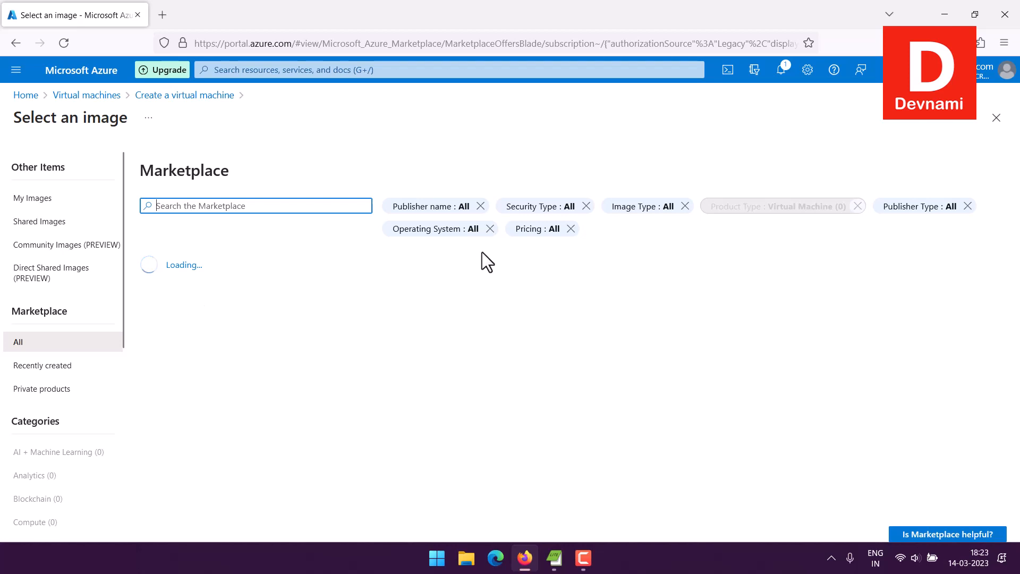
left_click(532, 234)
left_click(546, 233)
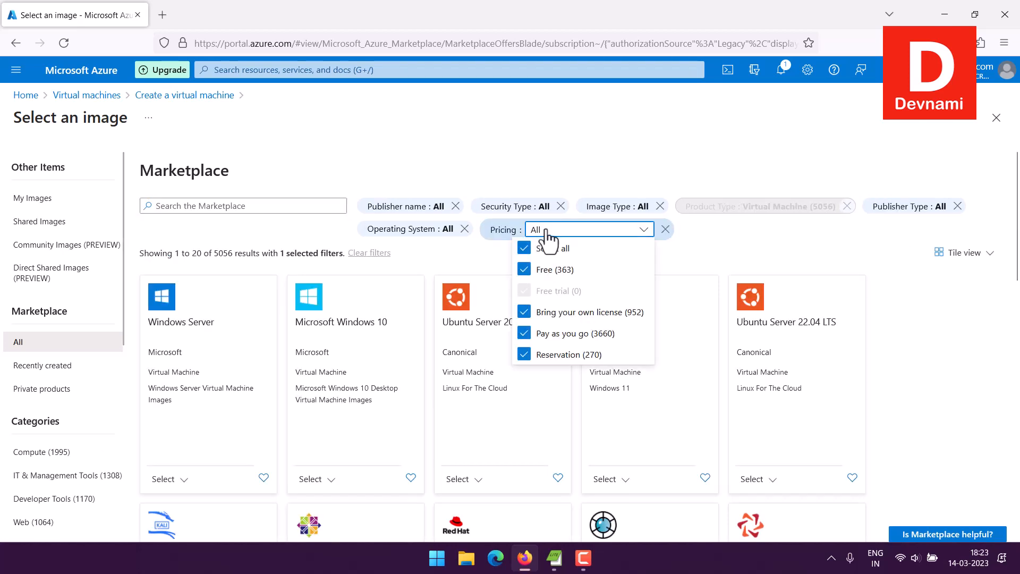
left_click(530, 251)
left_click(526, 270)
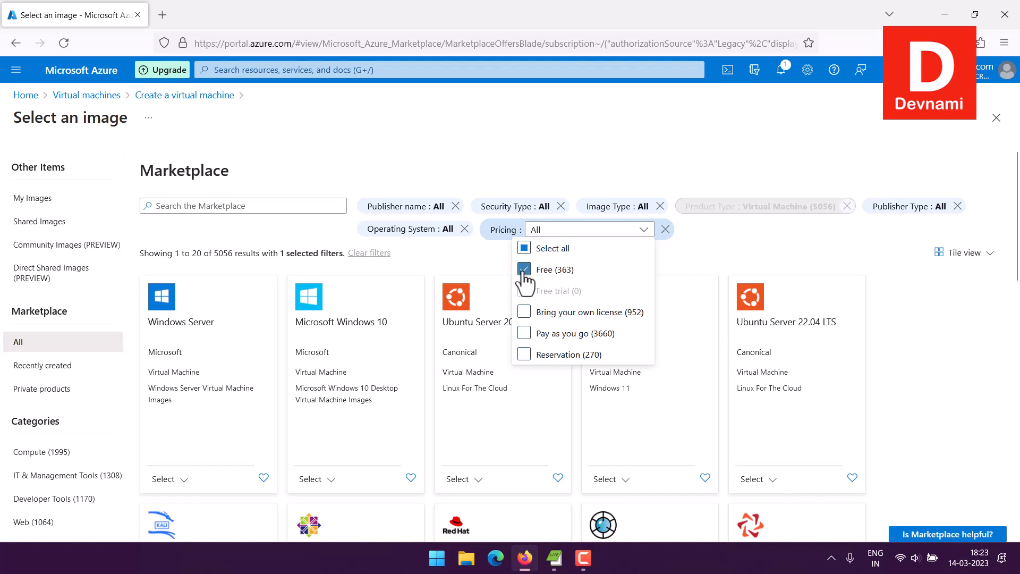
left_click(681, 264)
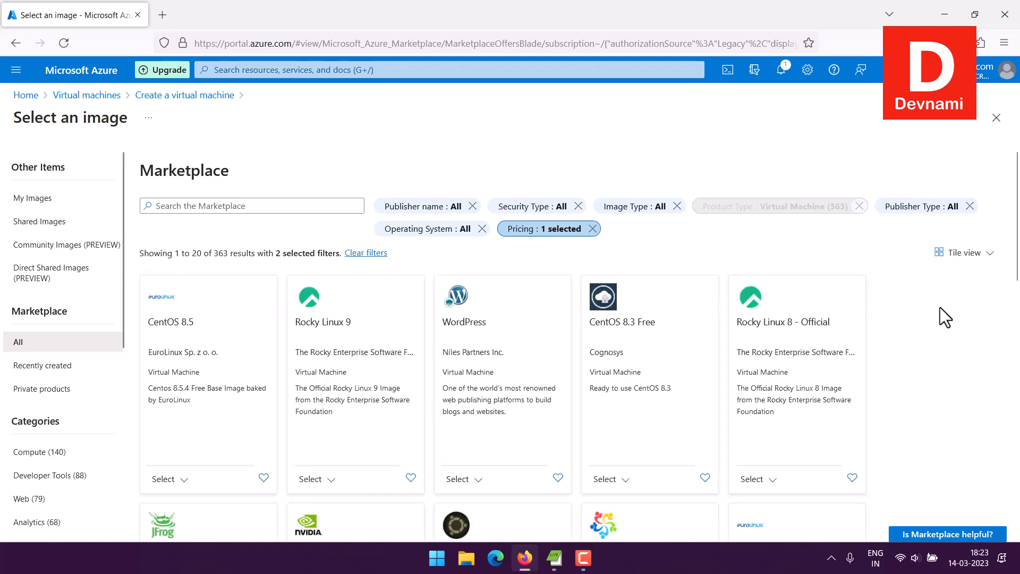
Look through the free marketplace images and choose CentOS 8.5 - x64 Gen1 as the machine's image.
scroll(939, 303, "down", 2)
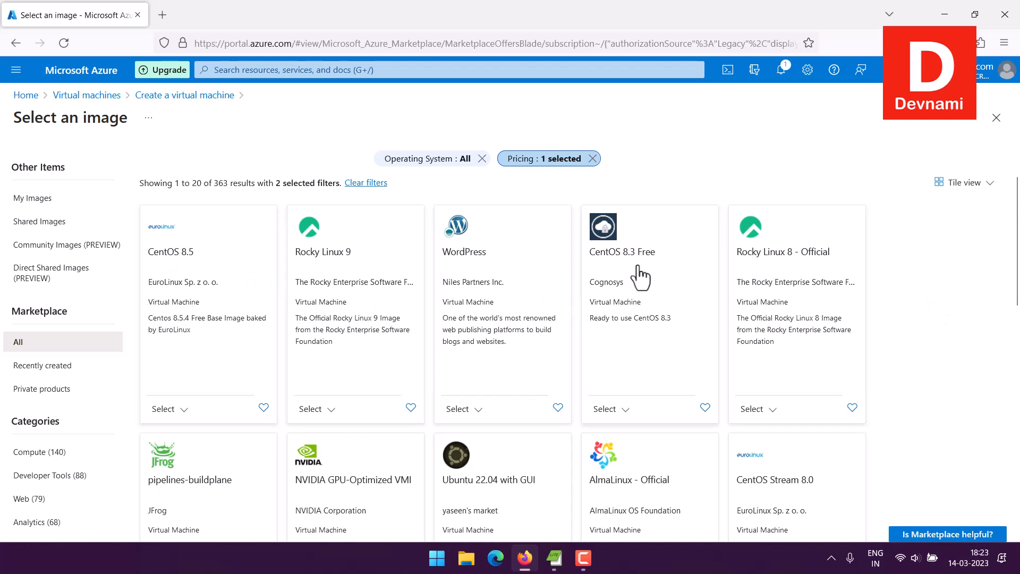
scroll(920, 265, "down", 4)
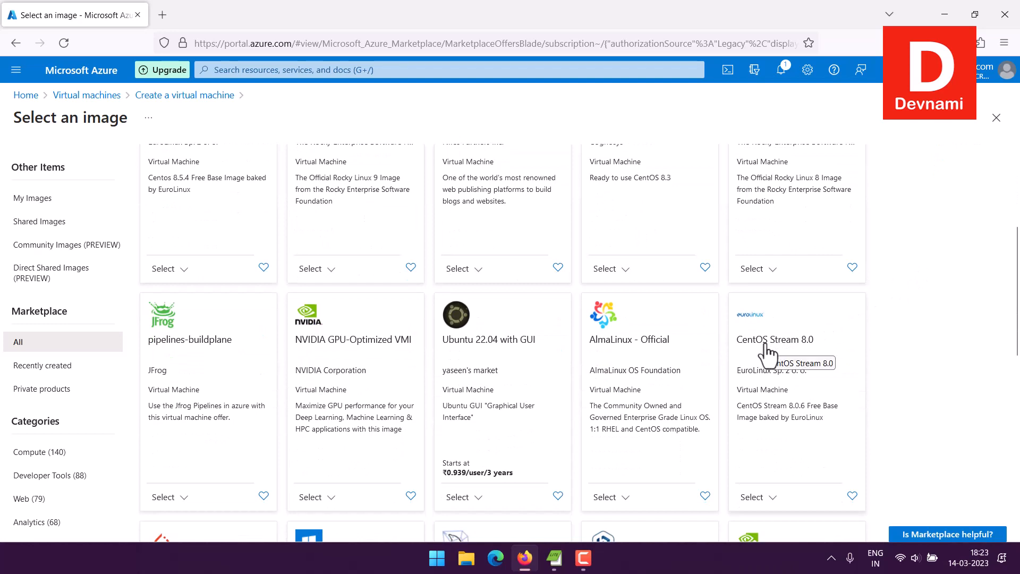
scroll(913, 357, "down", 3)
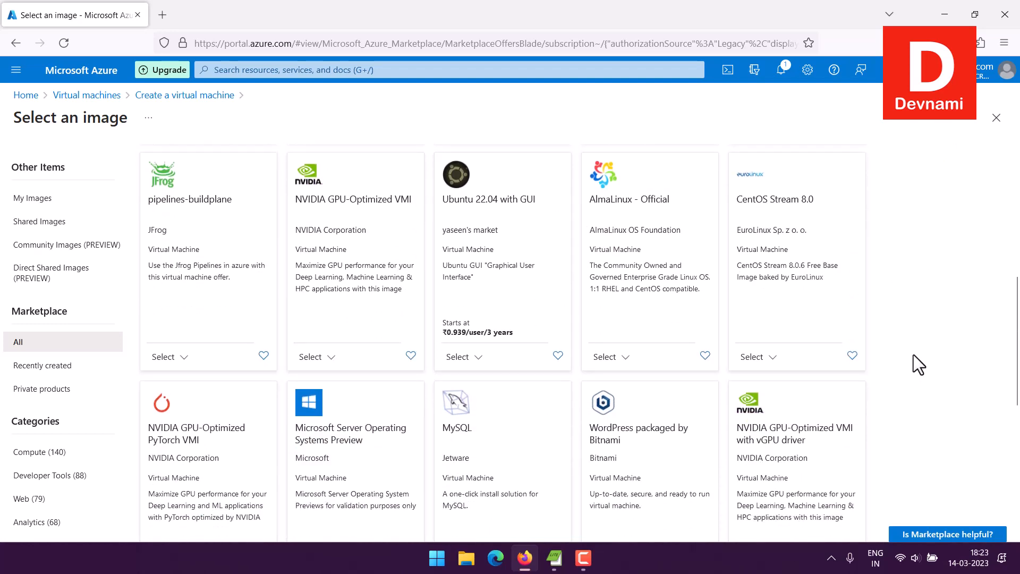
scroll(914, 354, "down", 6)
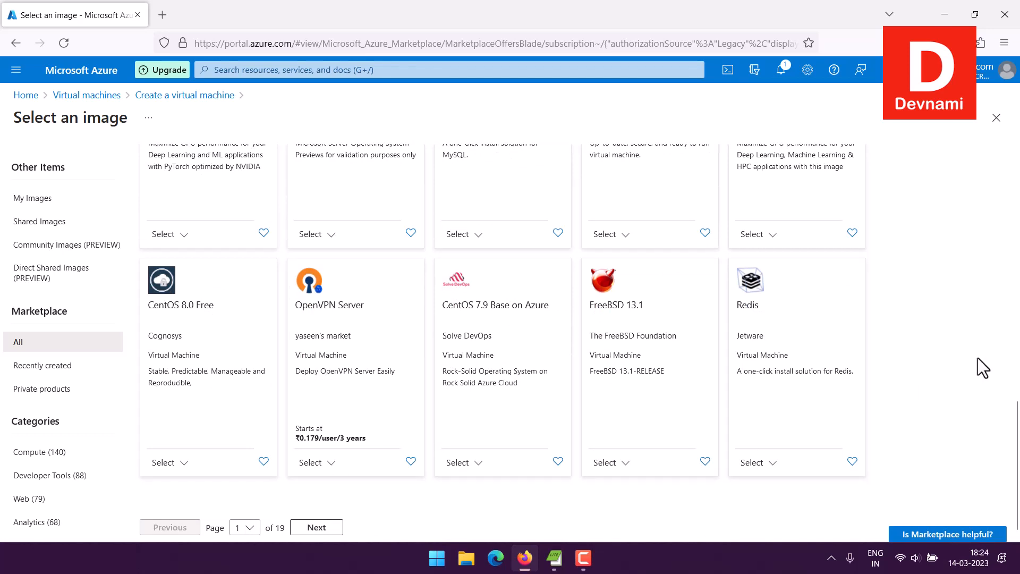
scroll(907, 330, "up", 5)
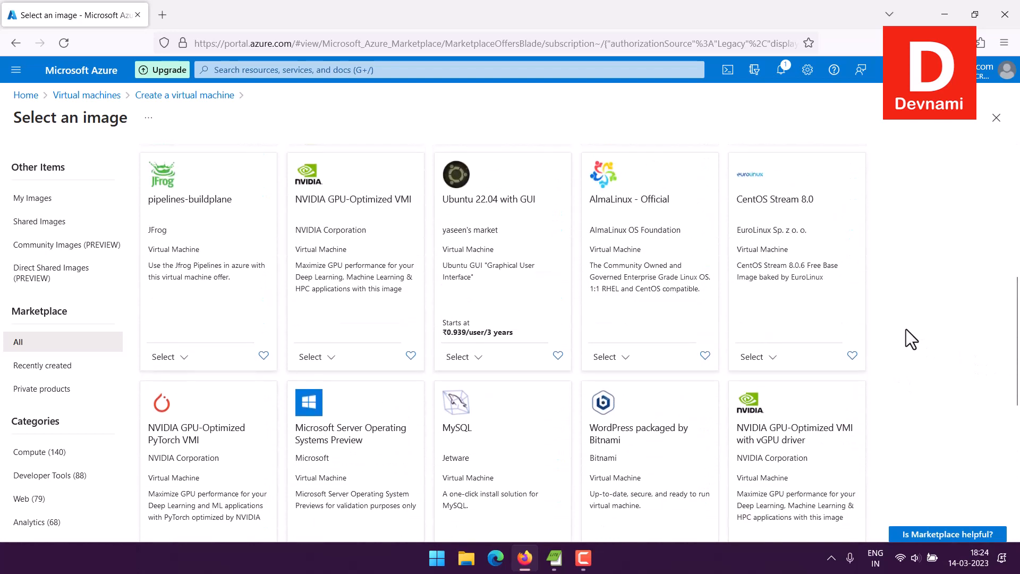
scroll(907, 329, "up", 6)
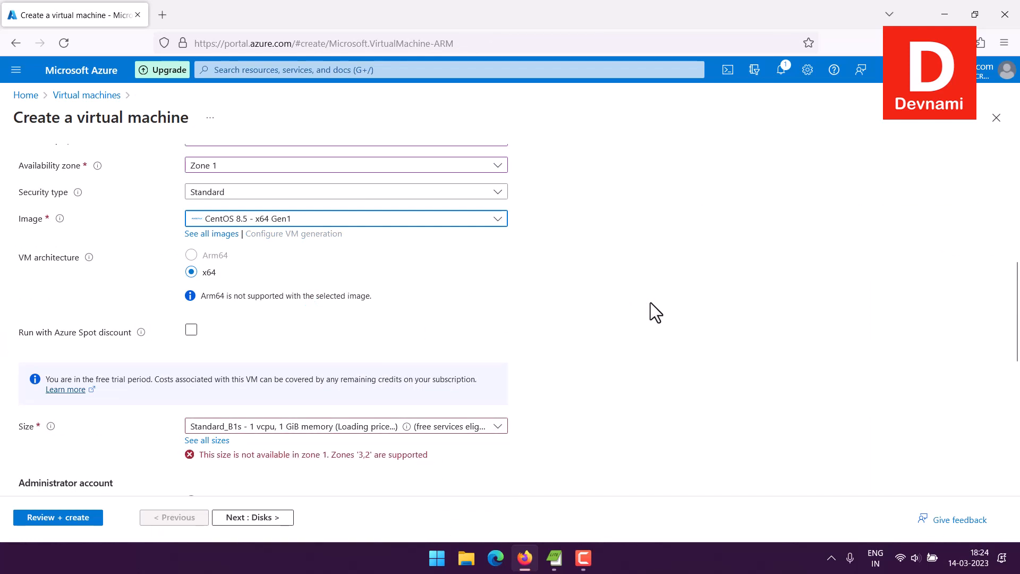
Change the virtual machine size to D2as_v4 from the D-Series v4 family.
scroll(651, 302, "up", 2)
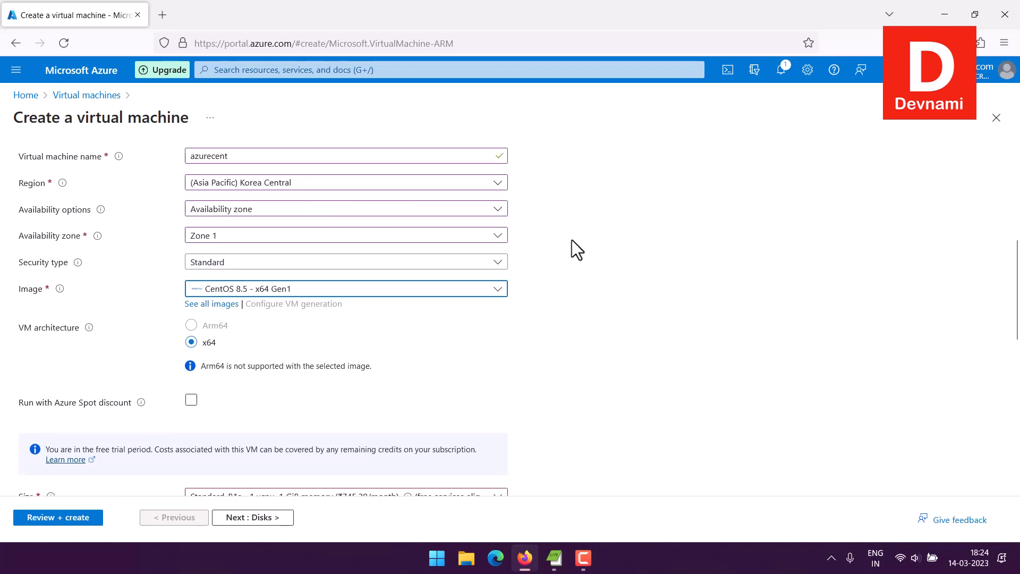
scroll(598, 245, "down", 2)
scroll(597, 245, "down", 2)
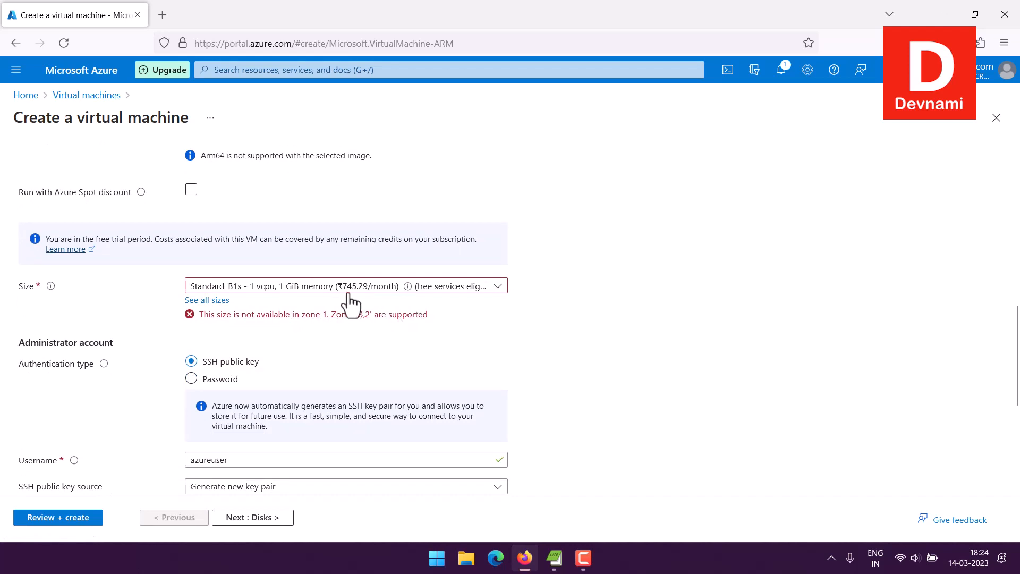
left_click(219, 305)
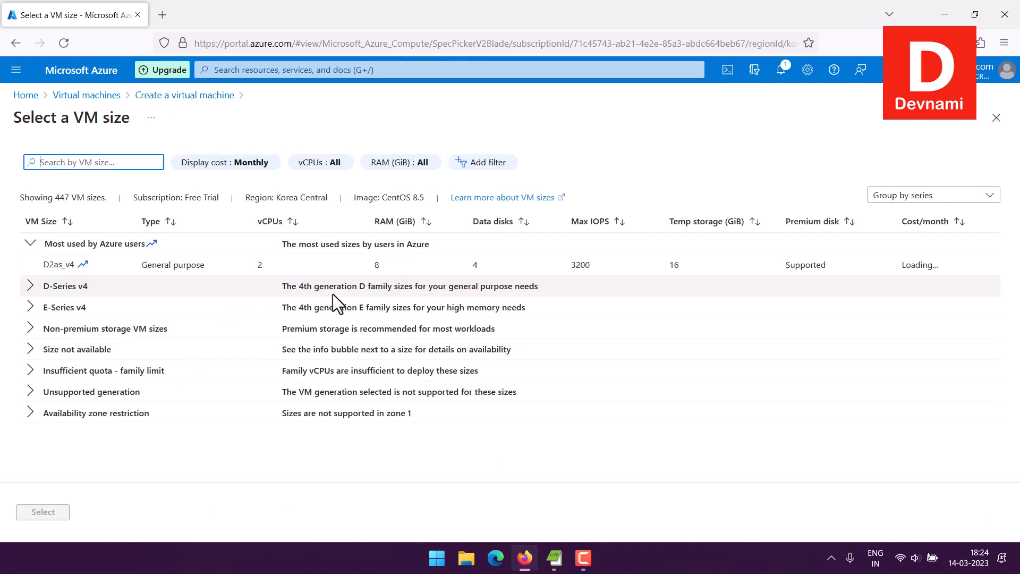
left_click(28, 286)
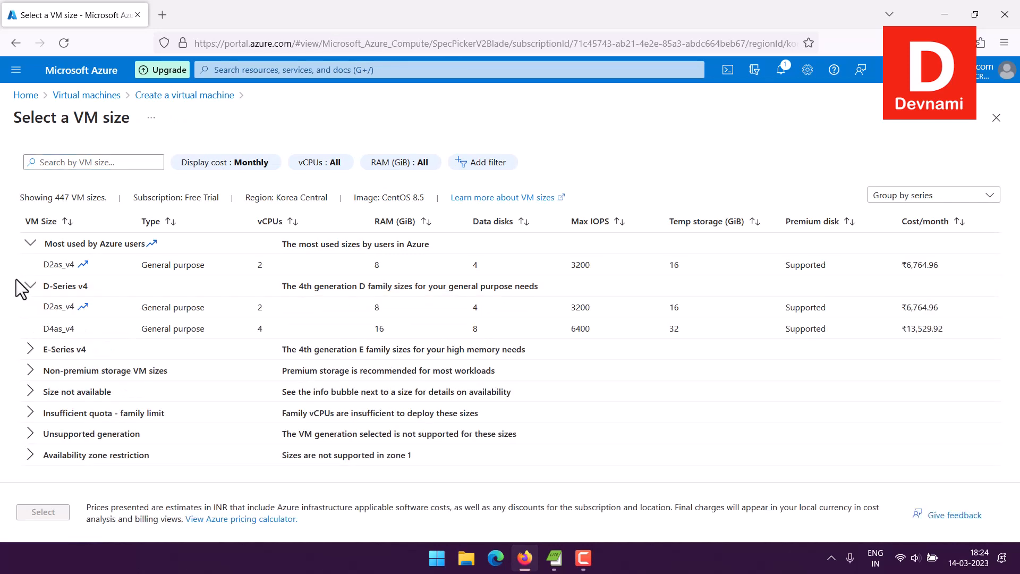
left_click(128, 307)
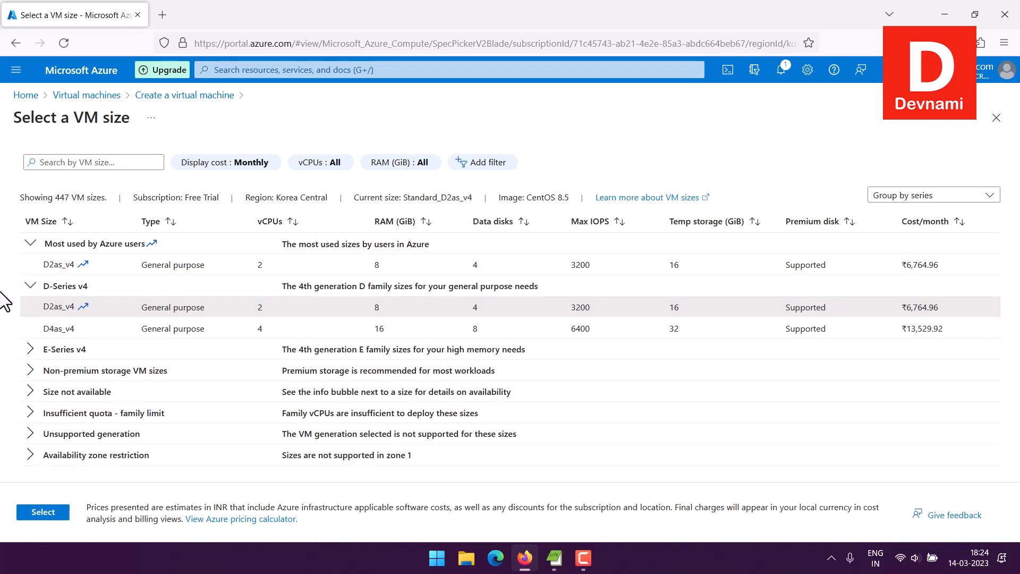
left_click(43, 512)
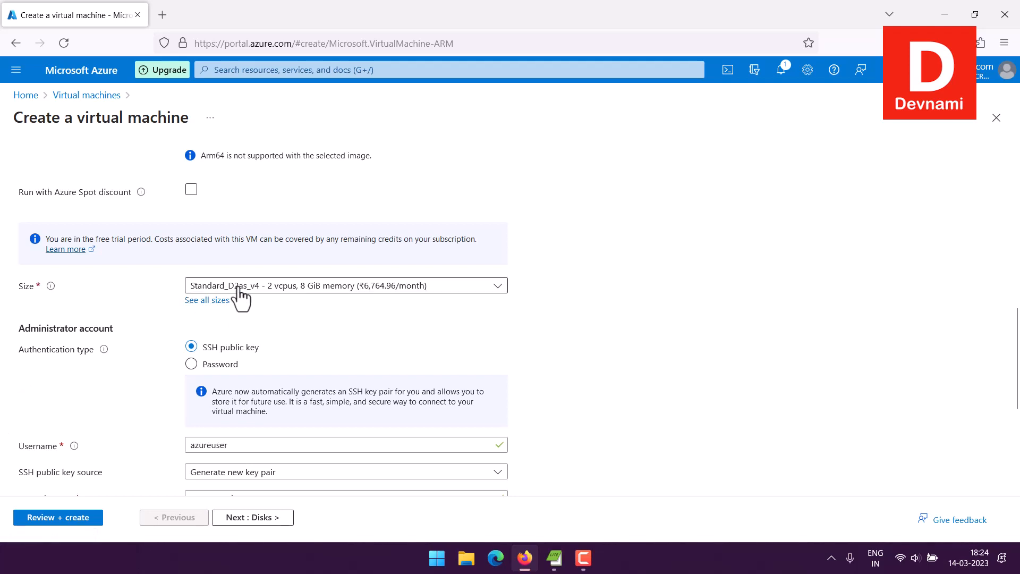
Review the instance details and set the administrator account's SSH public key source to Generate new key pair.
scroll(46, 292, "up", 4)
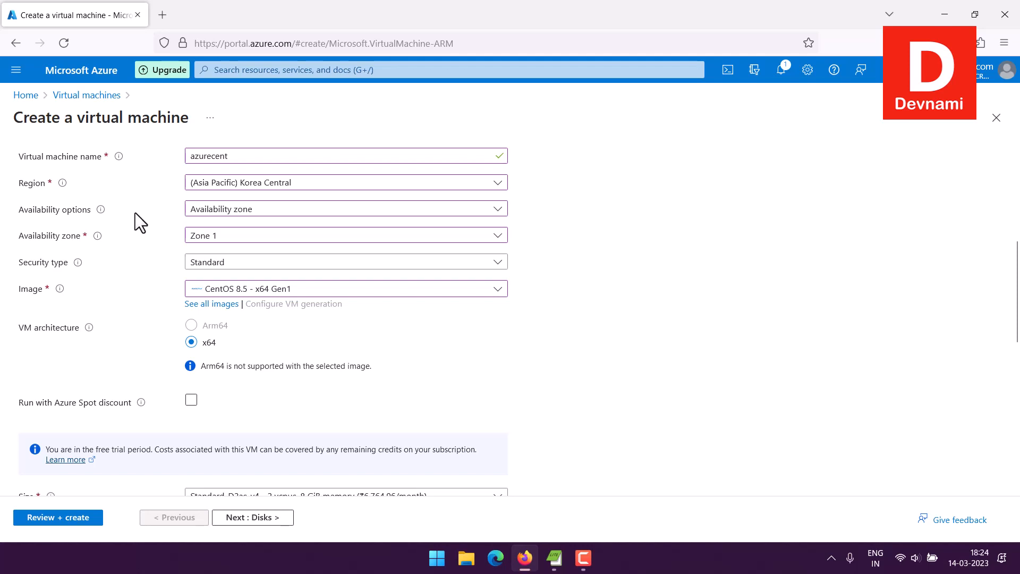
scroll(135, 213, "down", 6)
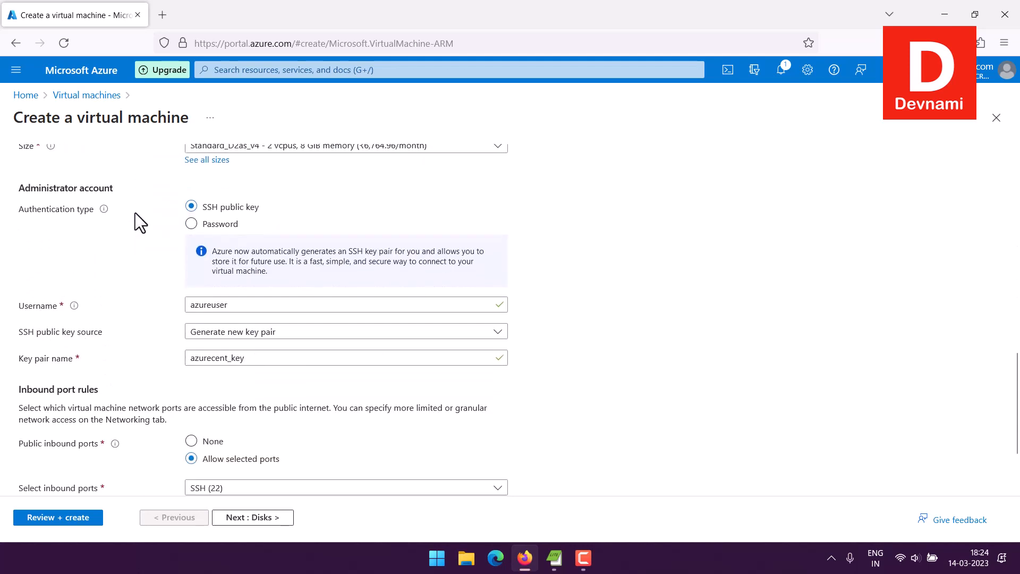
left_click_drag(18, 189, 131, 191)
left_click(132, 191)
left_click(226, 333)
left_click(229, 350)
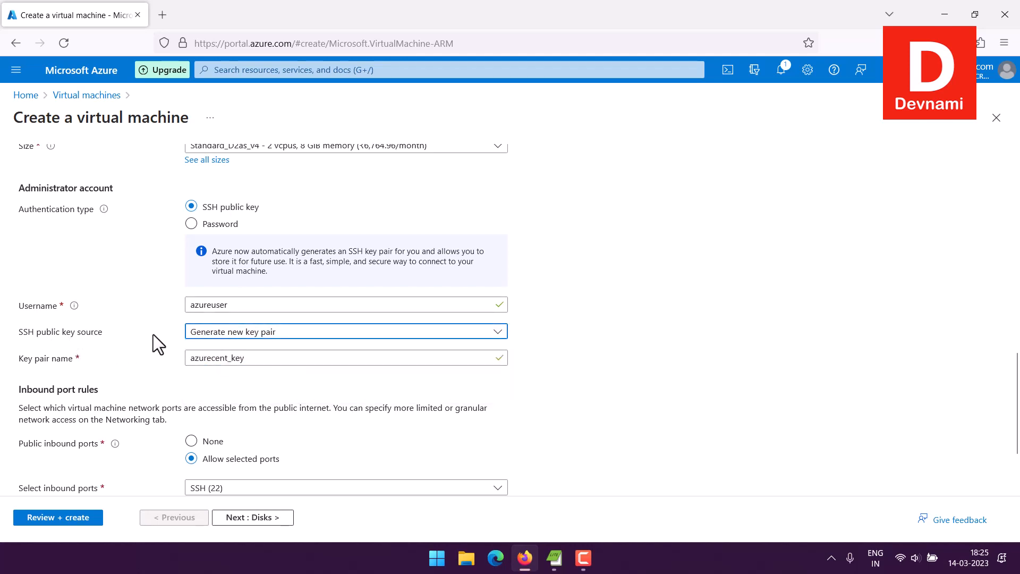
left_click_drag(20, 359, 100, 361)
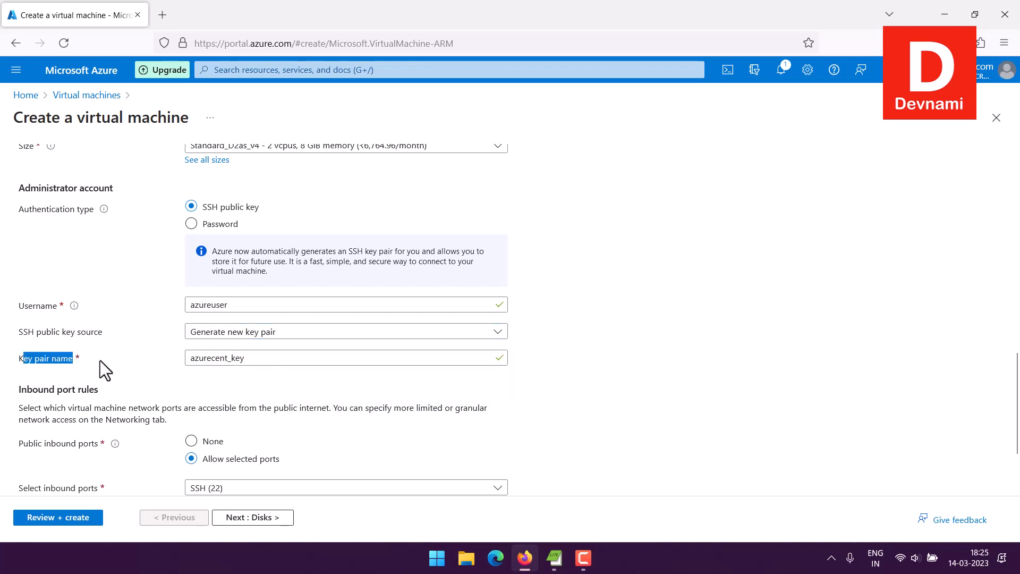
Allow HTTP (80) in addition to SSH (22) as public inbound ports for the virtual machine.
left_click(121, 362)
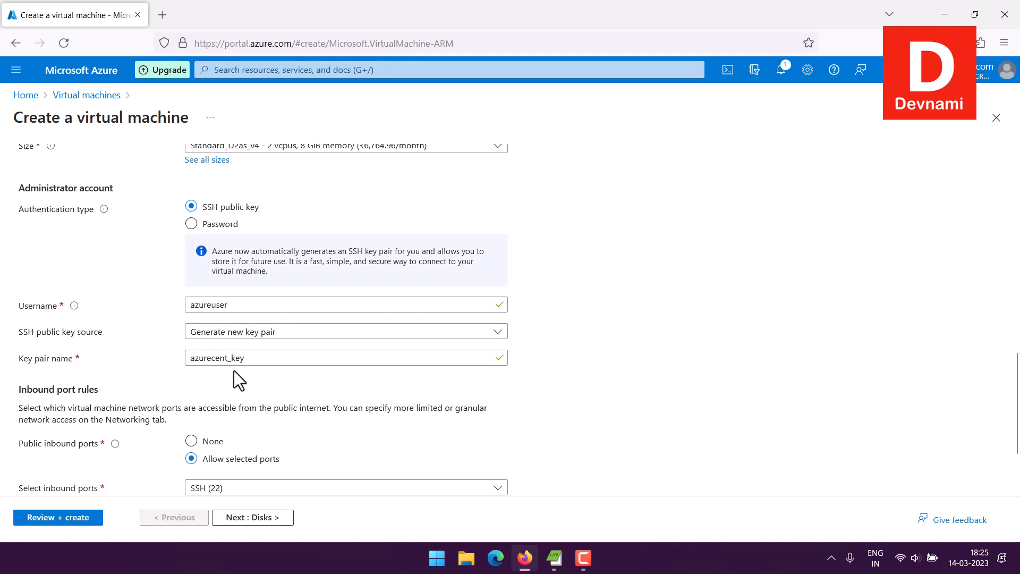
scroll(93, 323, "down", 2)
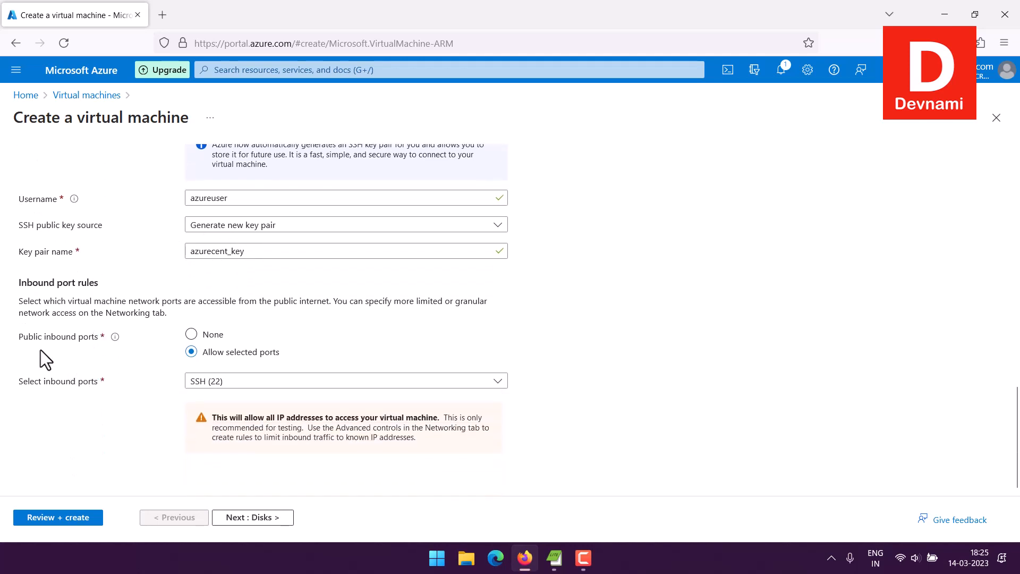
left_click(201, 386)
left_click(198, 399)
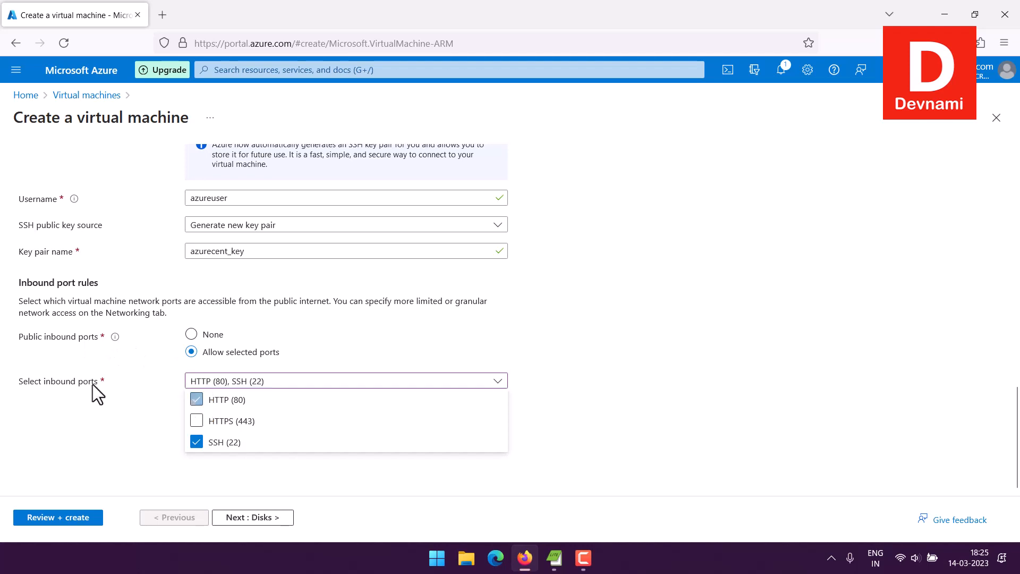
left_click(119, 379)
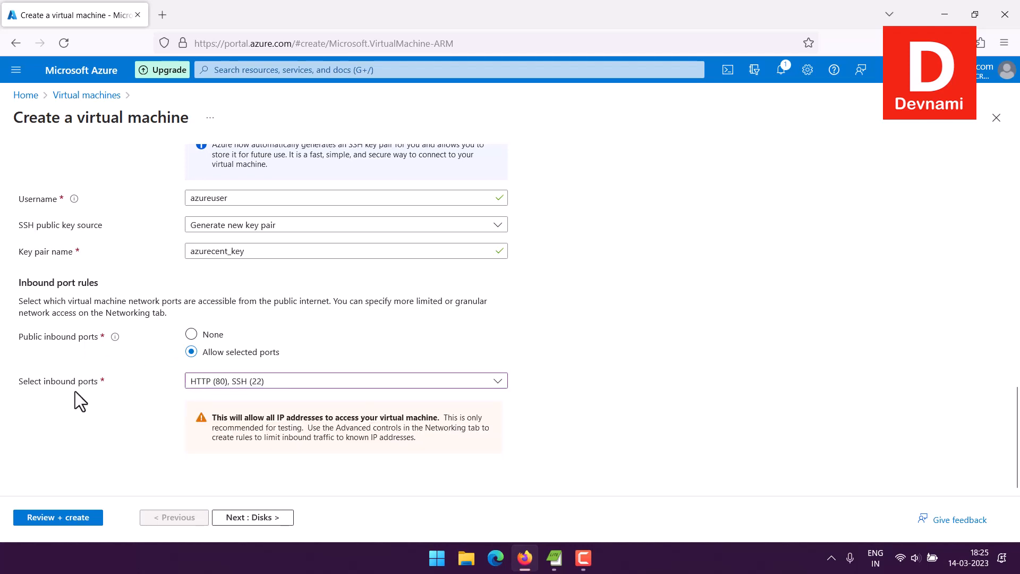
Run validation of the virtual machine configuration, repeat it from the Tags section, and review the full settings summary.
left_click(44, 518)
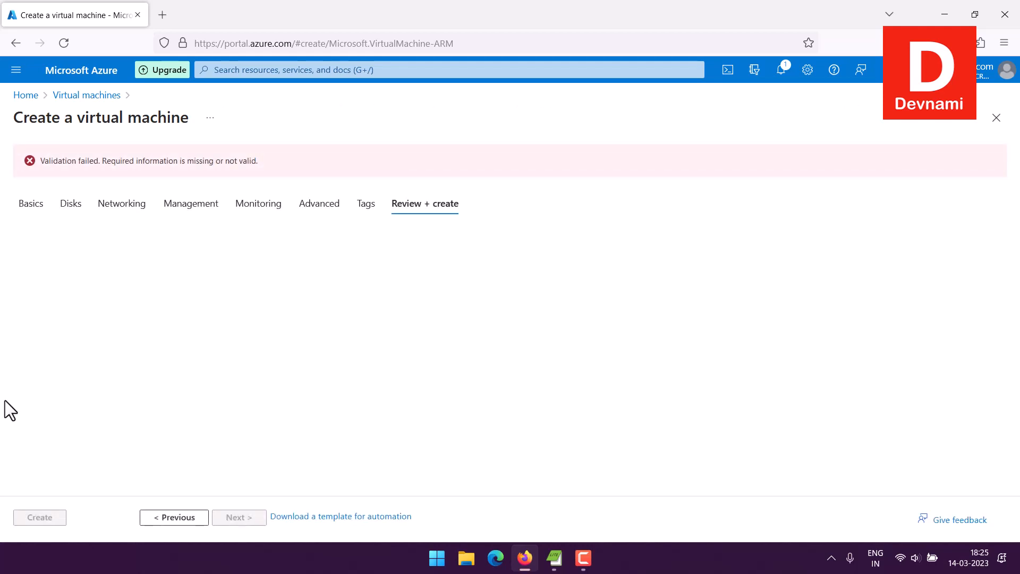
left_click(366, 206)
left_click(424, 172)
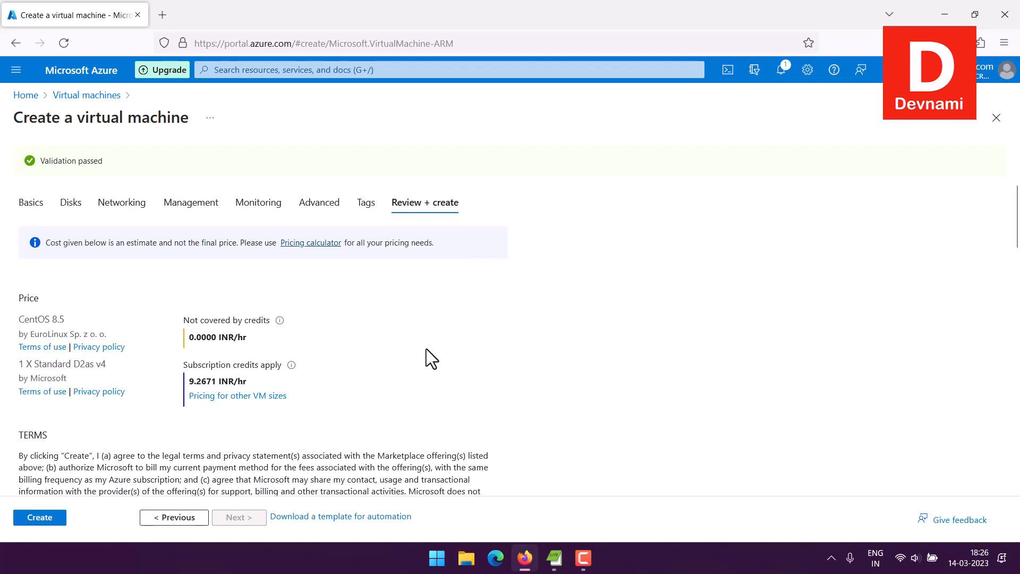
scroll(427, 348, "down", 3)
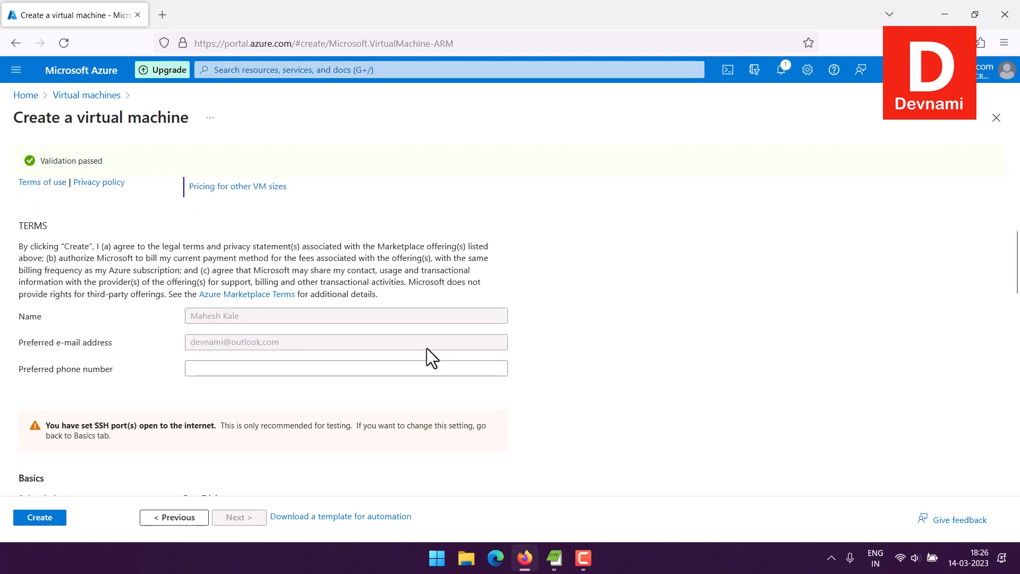
scroll(426, 349, "down", 7)
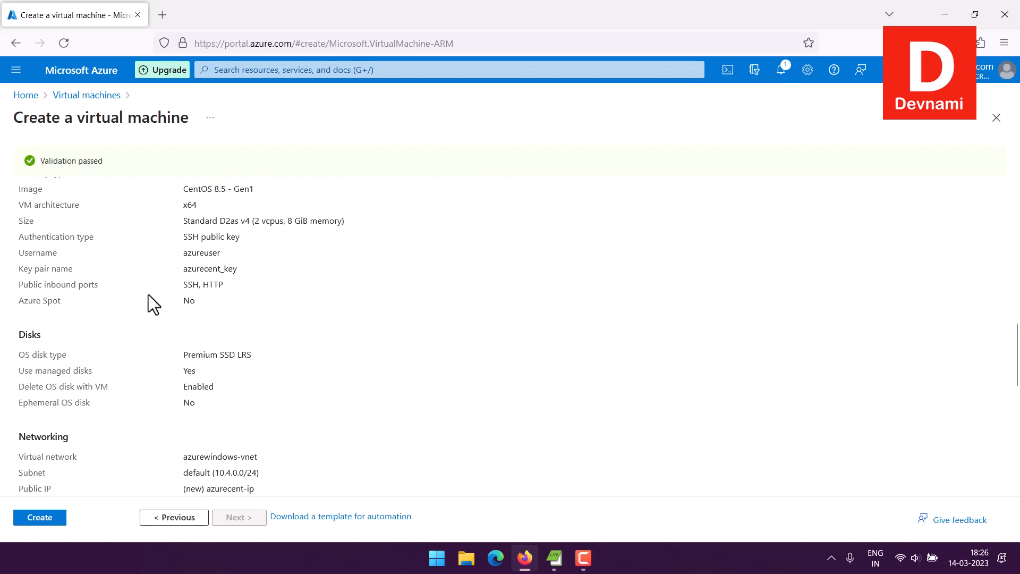
scroll(161, 283, "down", 7)
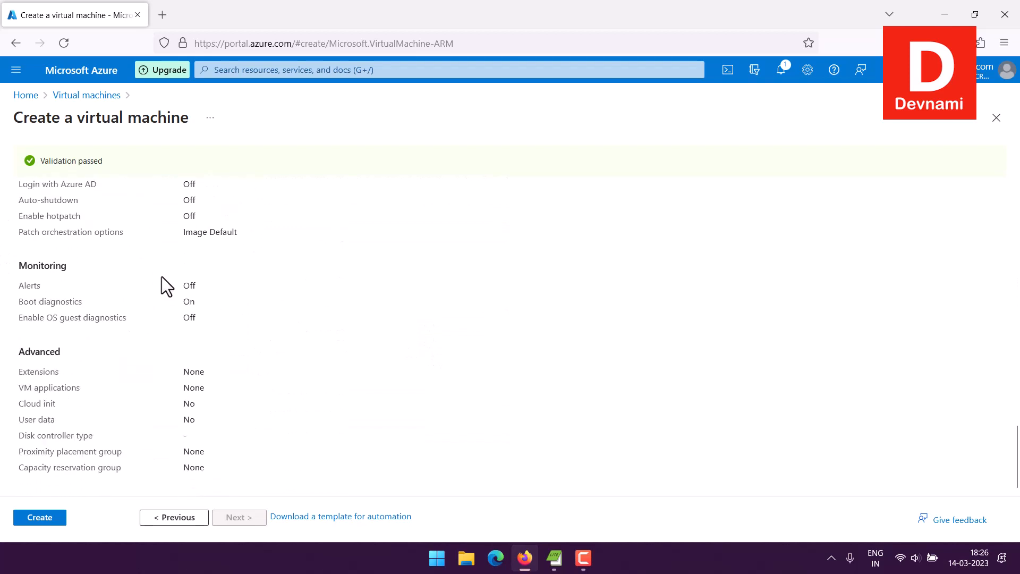
Create the virtual machine, generating the new key pair and downloading its private key file.
left_click(54, 519)
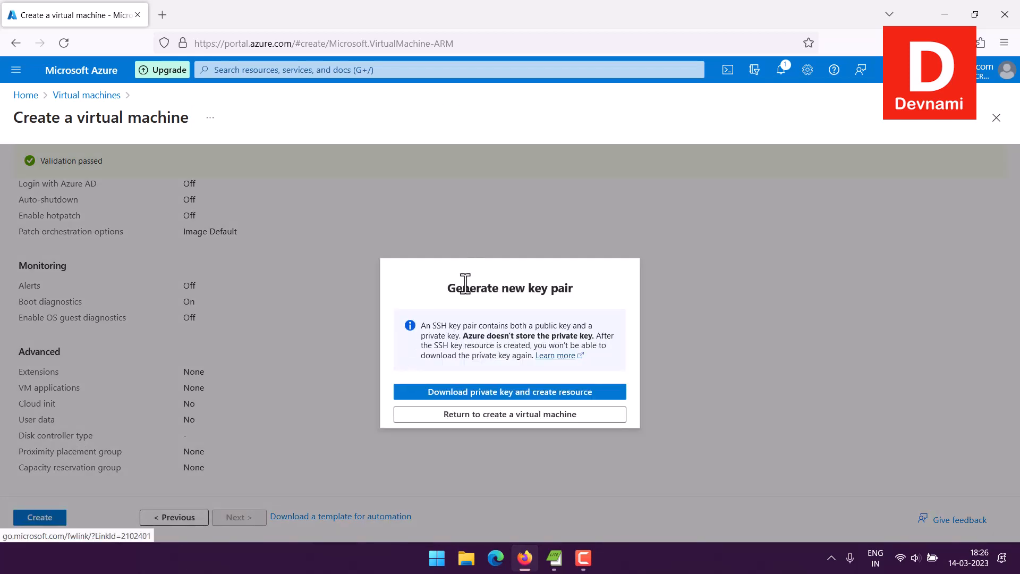
left_click_drag(508, 298, 572, 292)
left_click(571, 291)
left_click(515, 394)
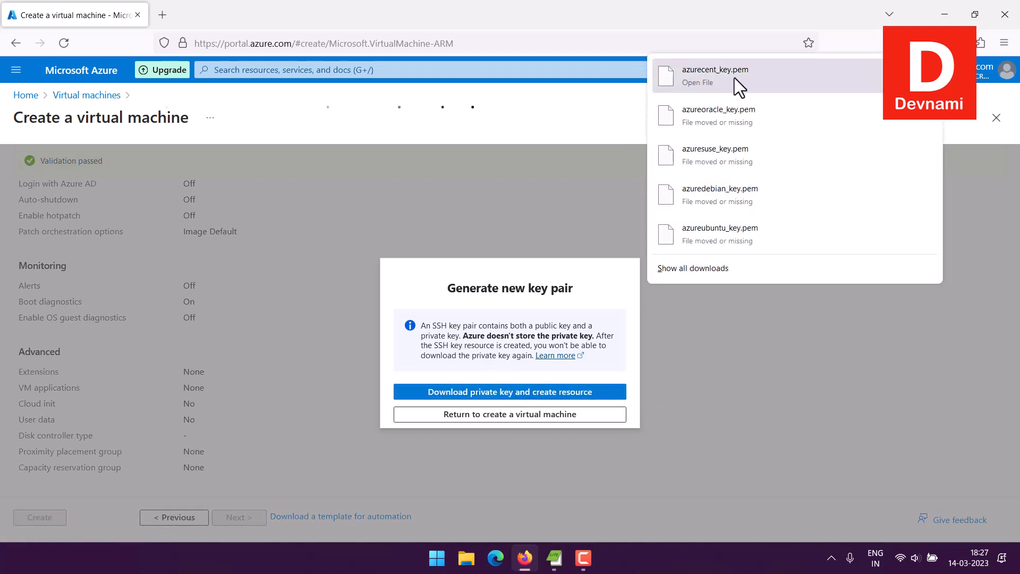
left_click(526, 21)
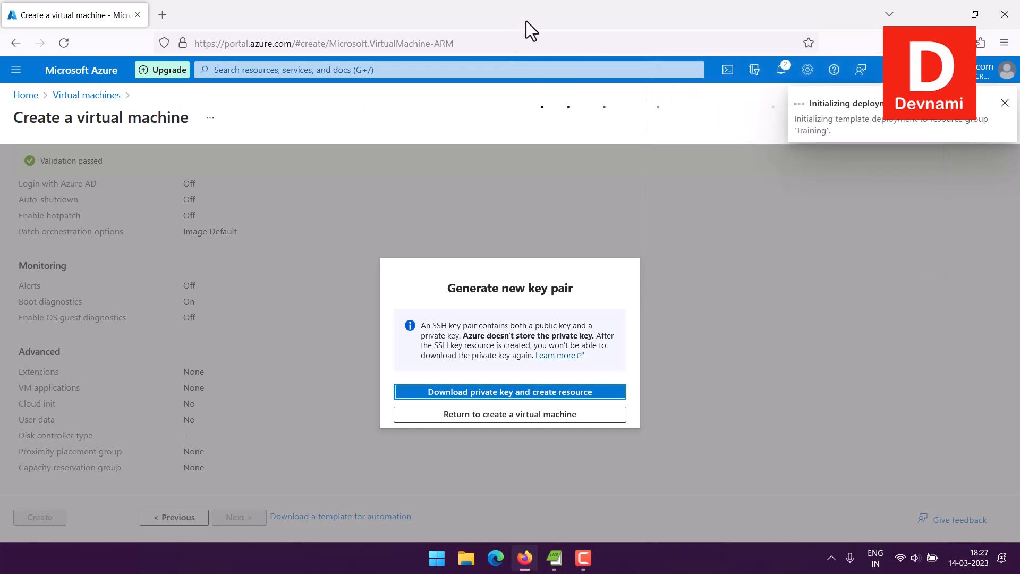
In File Explorer, transfer azurecent_key.pem from the Desktop to the Portables\Cloud Keys\azure linux folder on Cloud (E:).
left_click(437, 557)
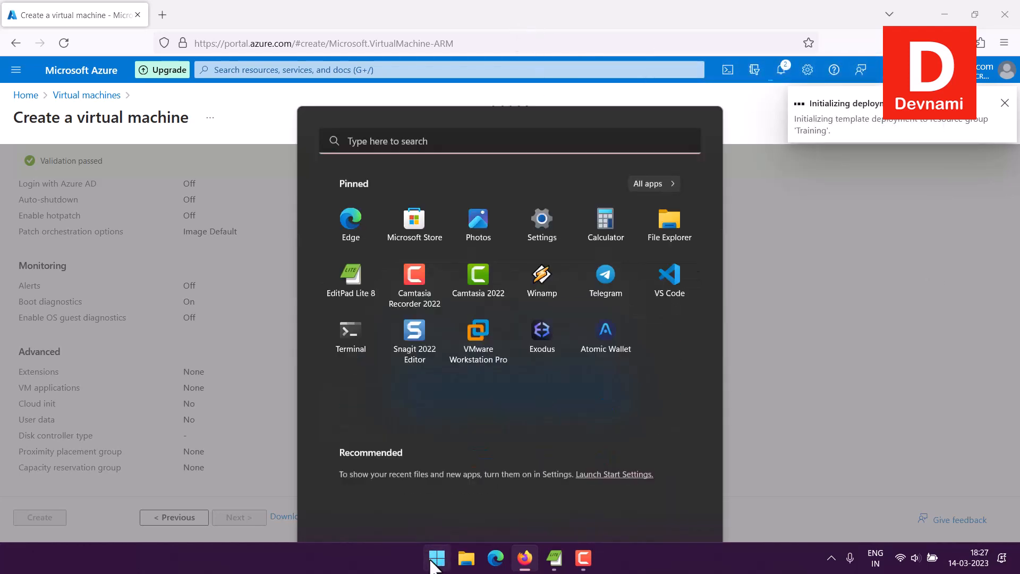
left_click(670, 166)
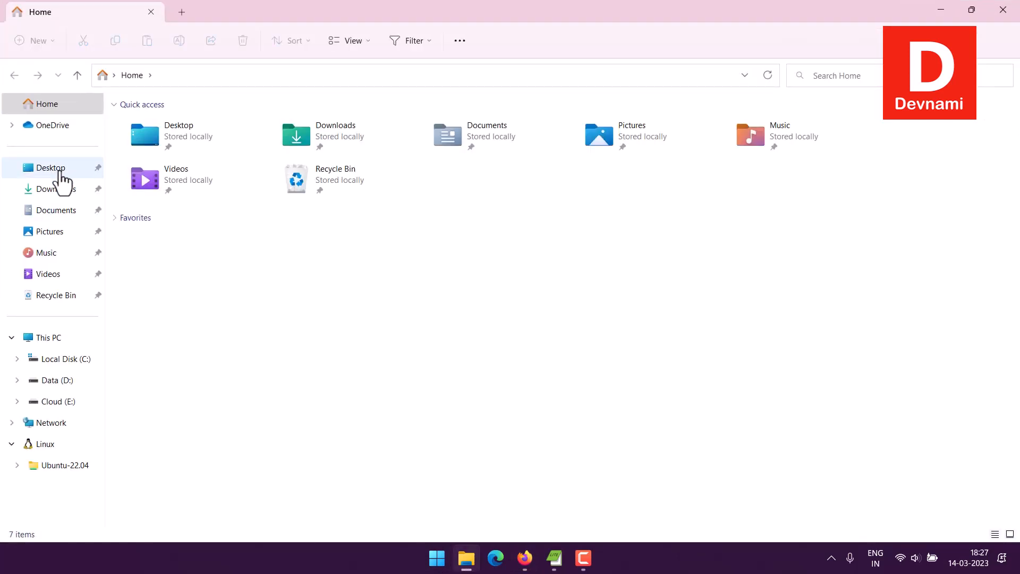
left_click(60, 168)
left_click(167, 140)
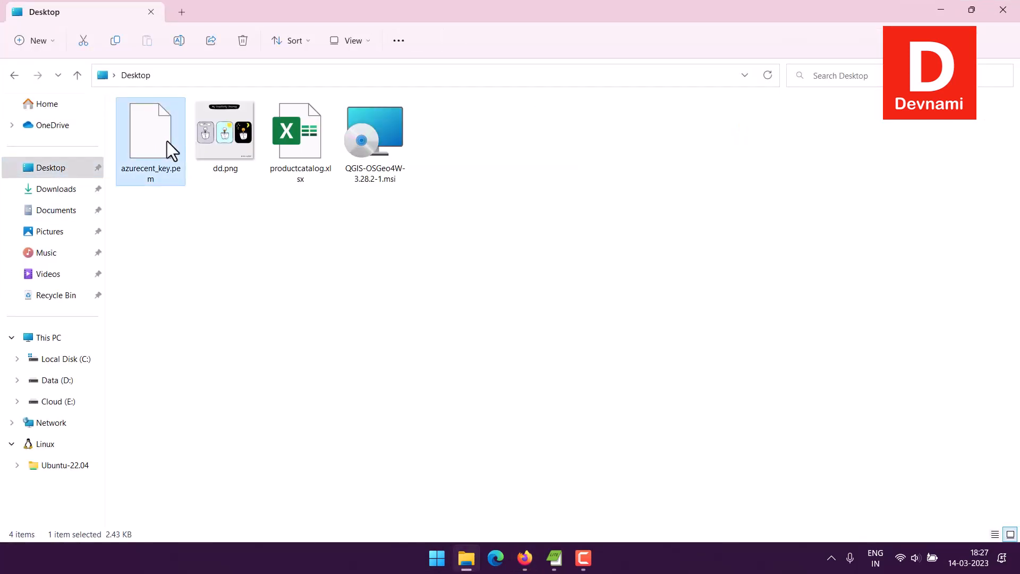
left_click(68, 402)
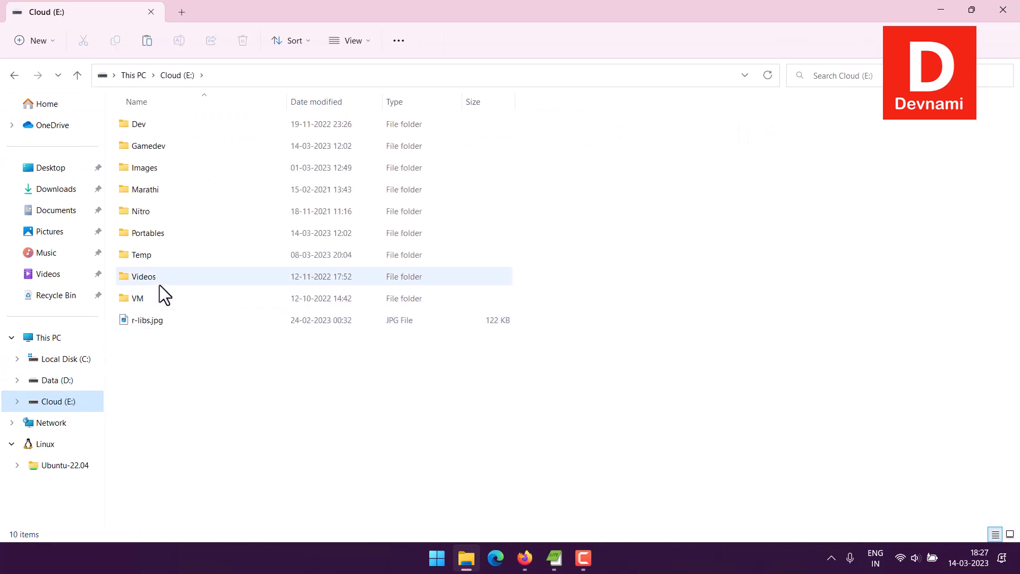
double_click(152, 233)
double_click(145, 150)
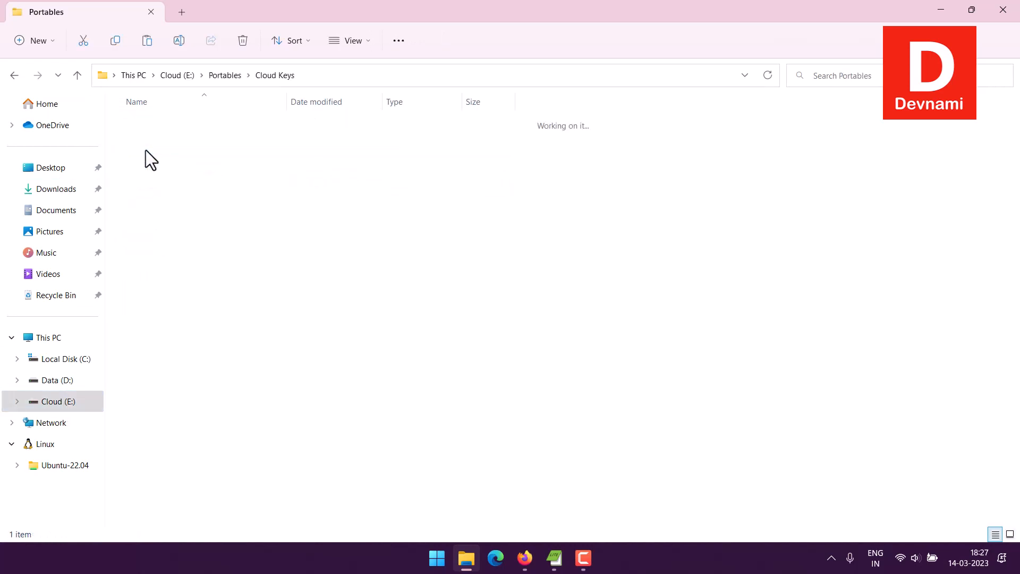
double_click(157, 124)
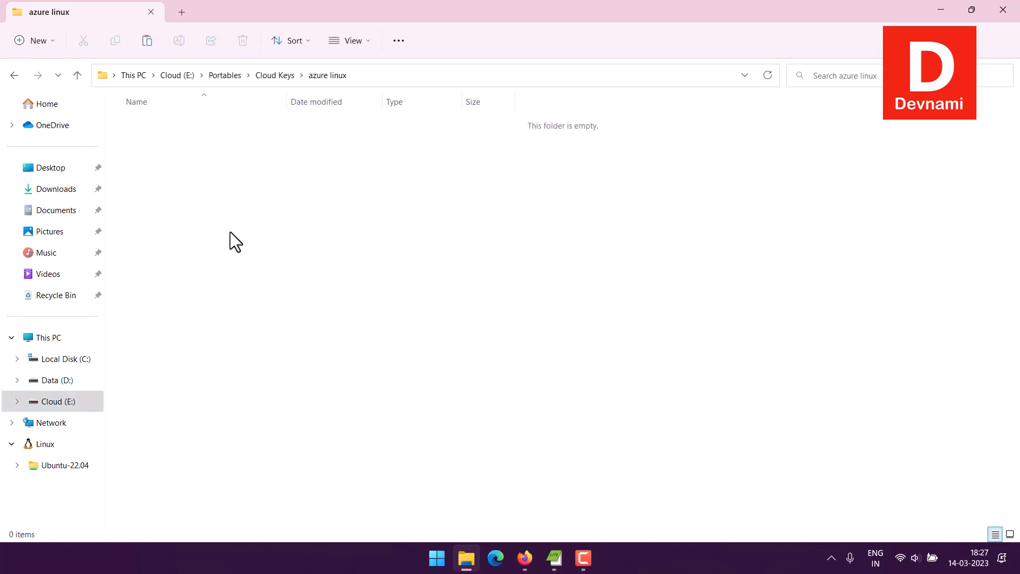
key("ctrl+v")
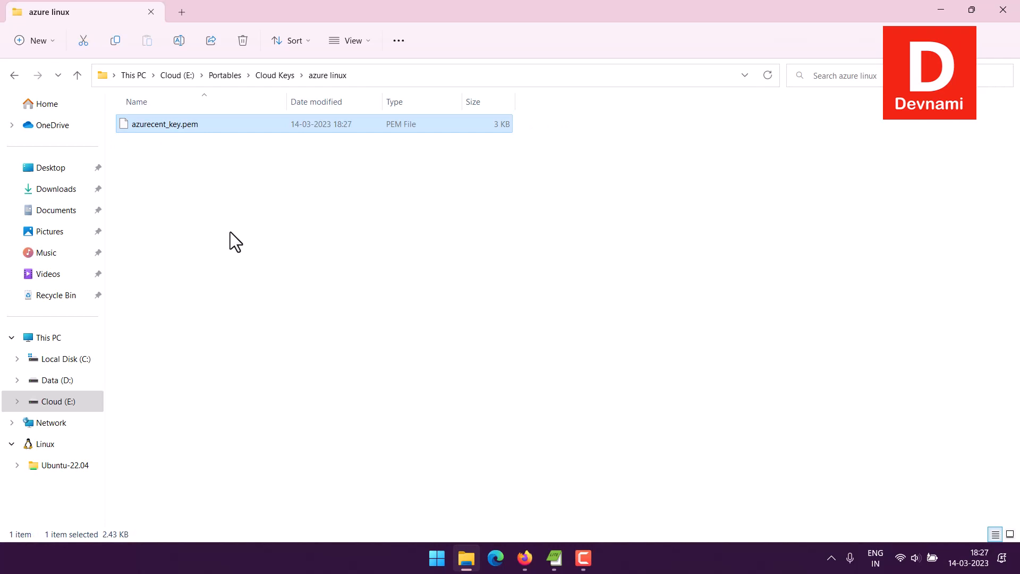
Return to the Portables folder, and switch to the Azure portal in Firefox to check the deployment's progress.
left_click(227, 78)
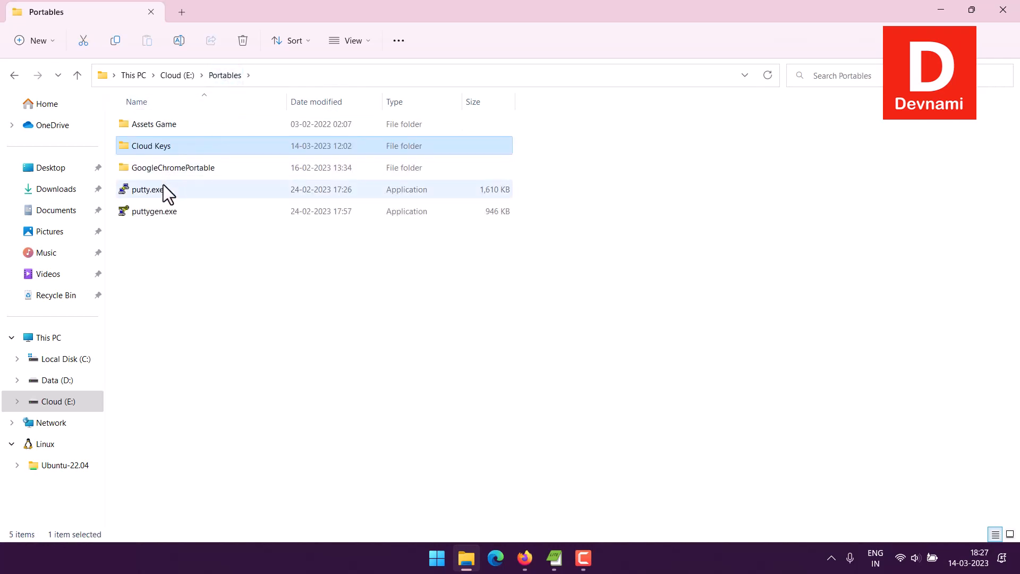
left_click(173, 273)
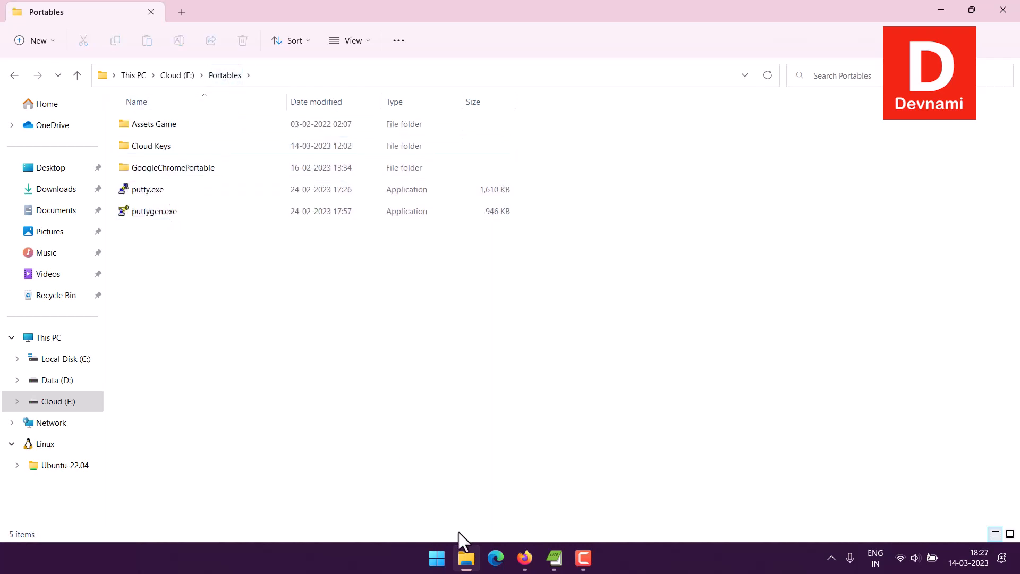
left_click(521, 558)
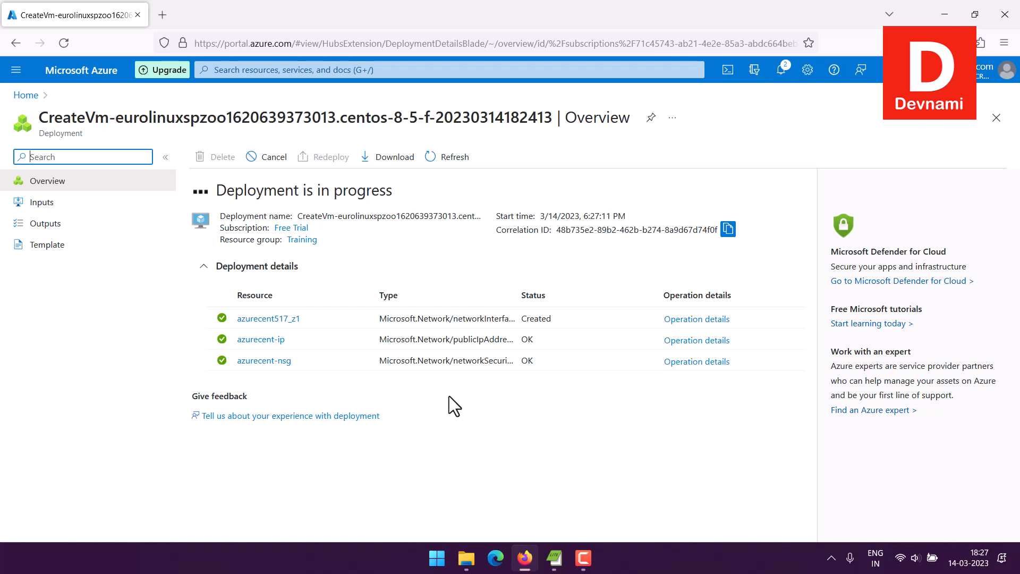
Switch to File Explorer, start puttygen.exe from the Portables folder, and import azurecent_key.pem from the azure linux folder.
left_click(465, 559)
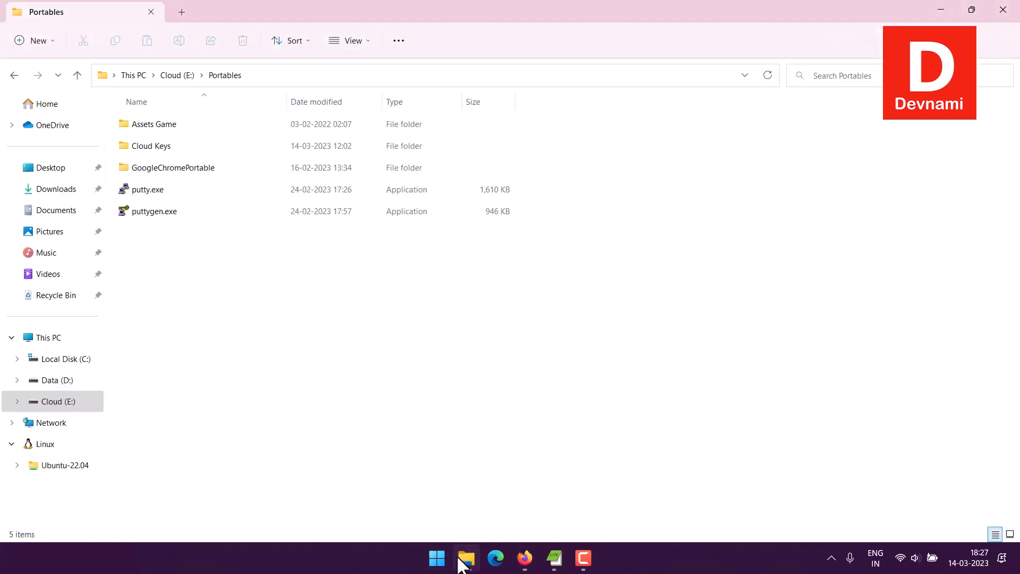
double_click(178, 211)
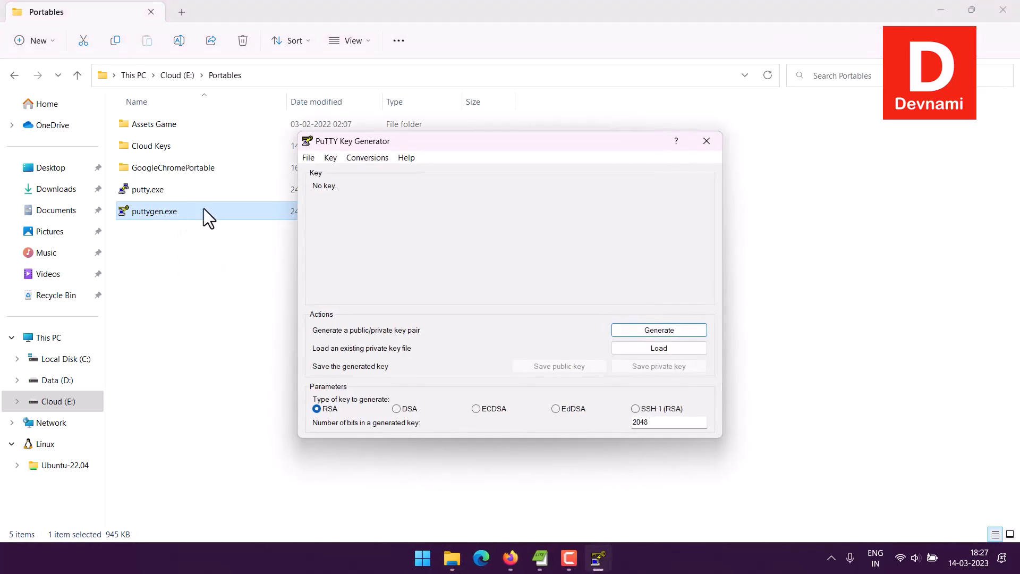
left_click(368, 158)
left_click(376, 175)
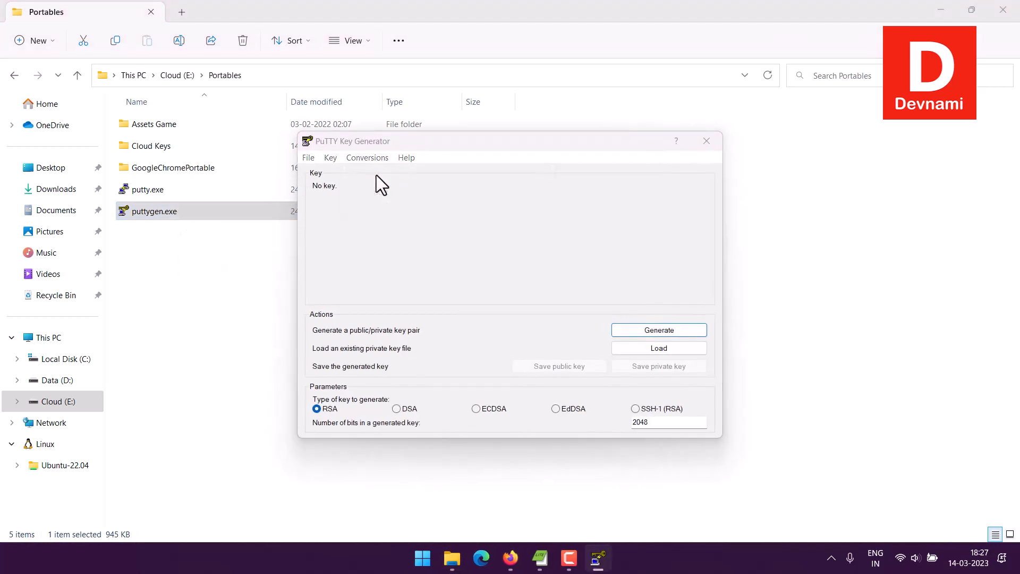
left_click(446, 272)
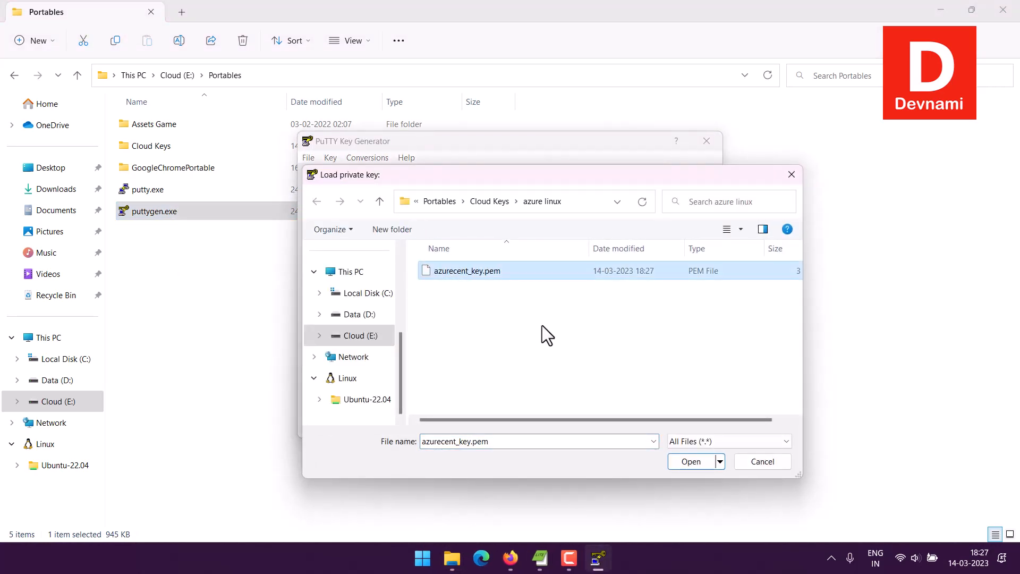
left_click(690, 461)
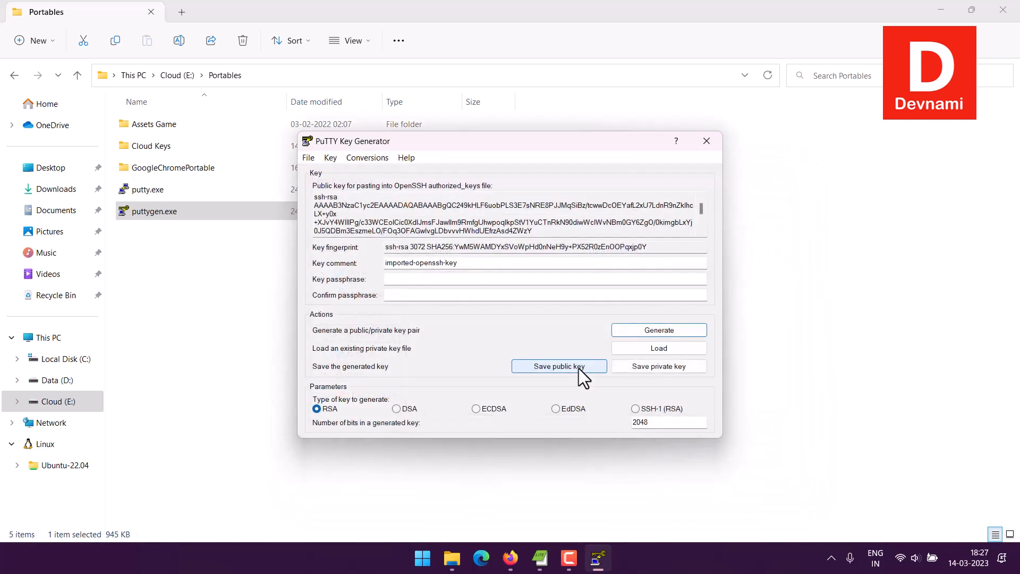
Save the imported private key without a passphrase as centos.ppk in the azure linux folder.
left_click(656, 365)
left_click(502, 326)
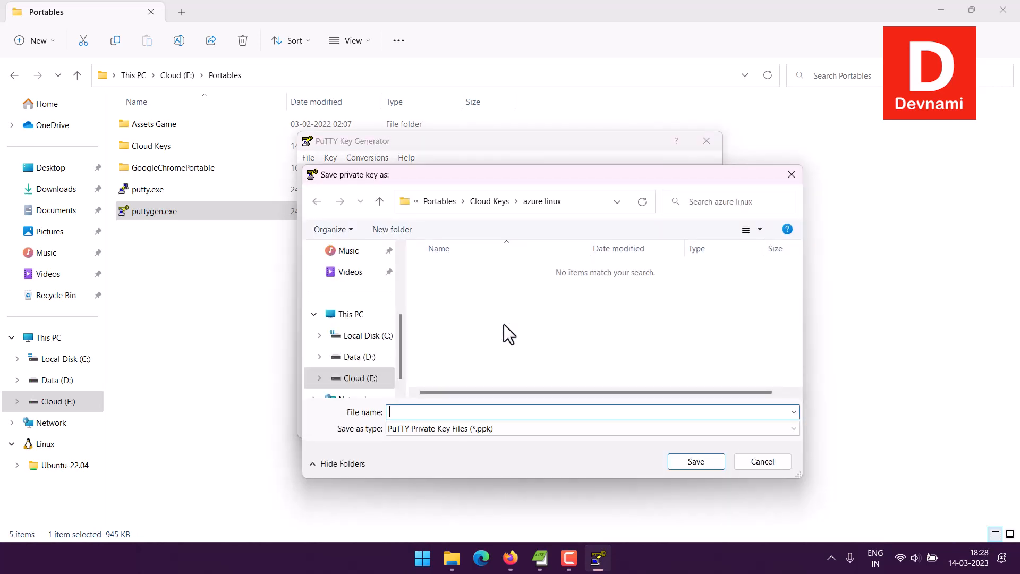
type("centos.ppk")
key("Return")
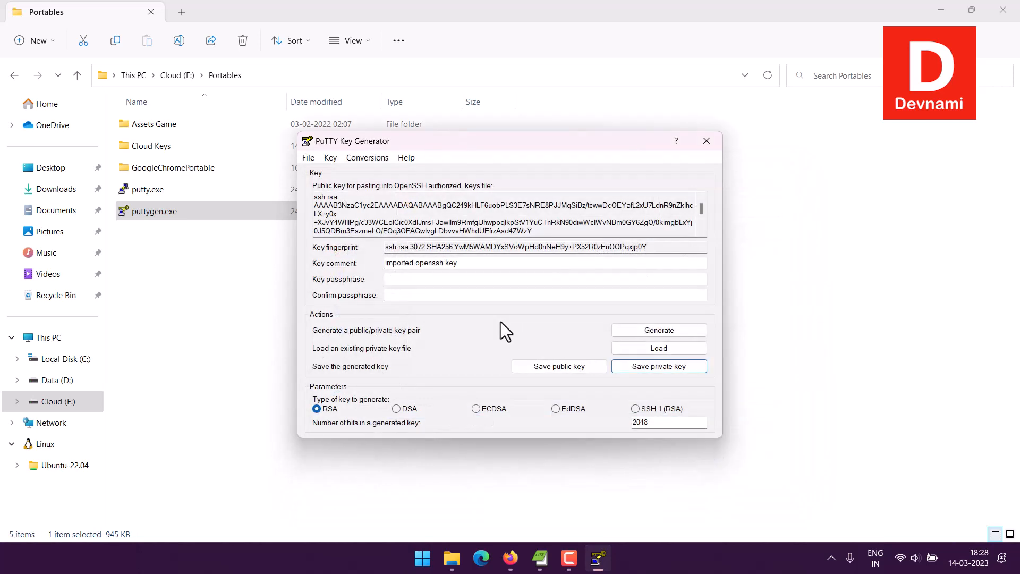
Save the public key as centos.pub in the azure linux folder and close PuTTY Key Generator.
left_click(552, 366)
type("centos")
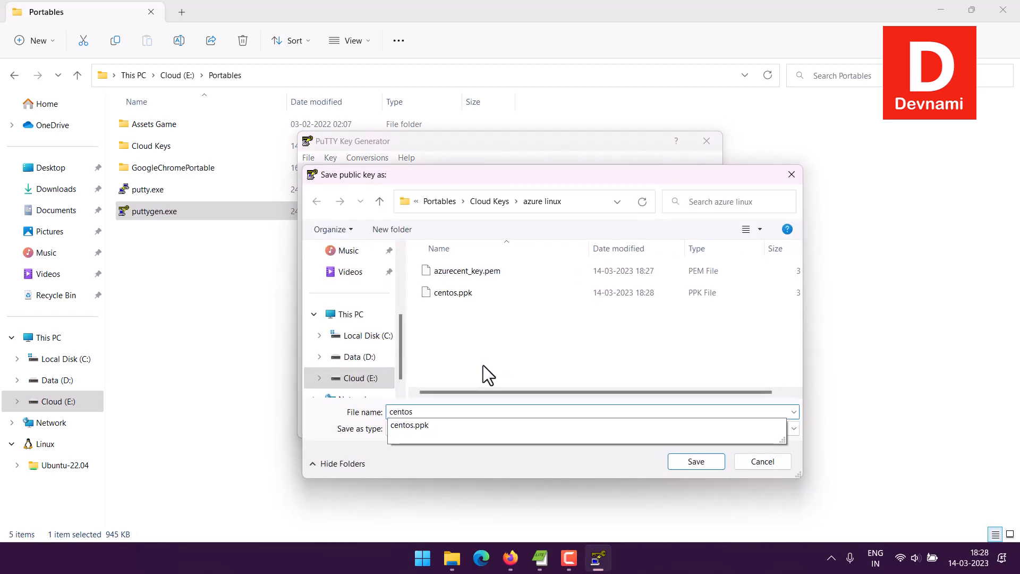
type(".pub")
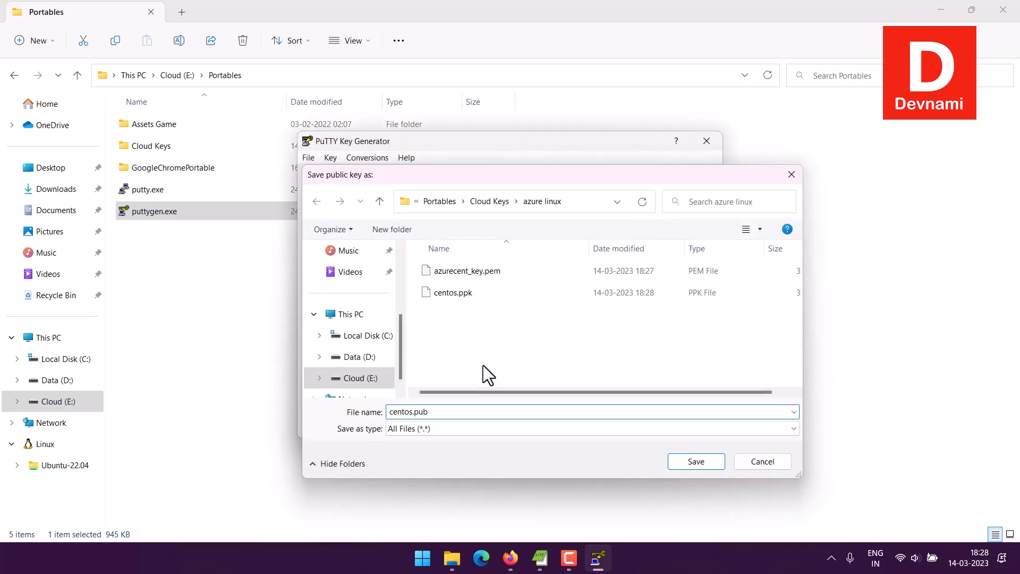
key("Return")
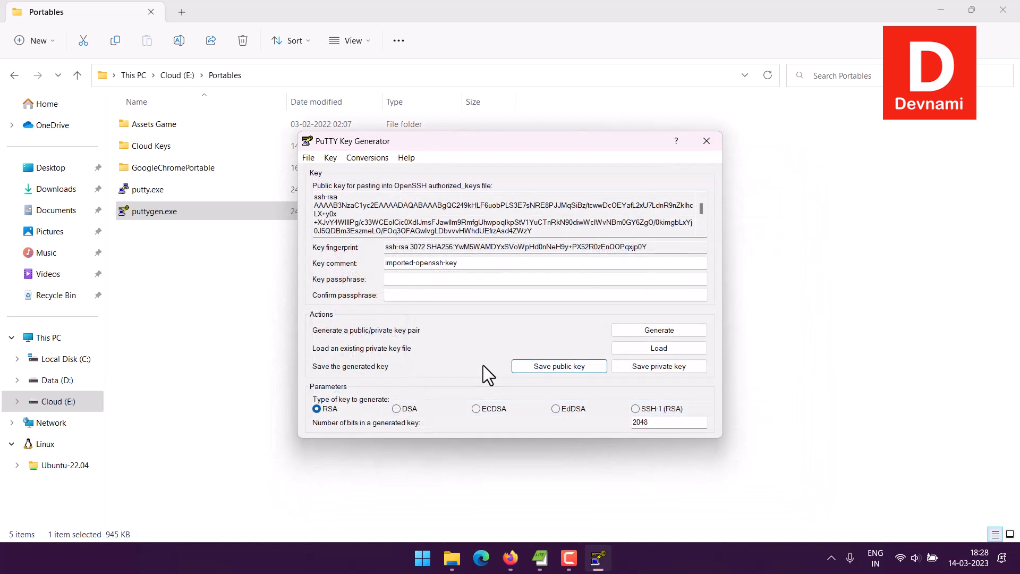
left_click(706, 142)
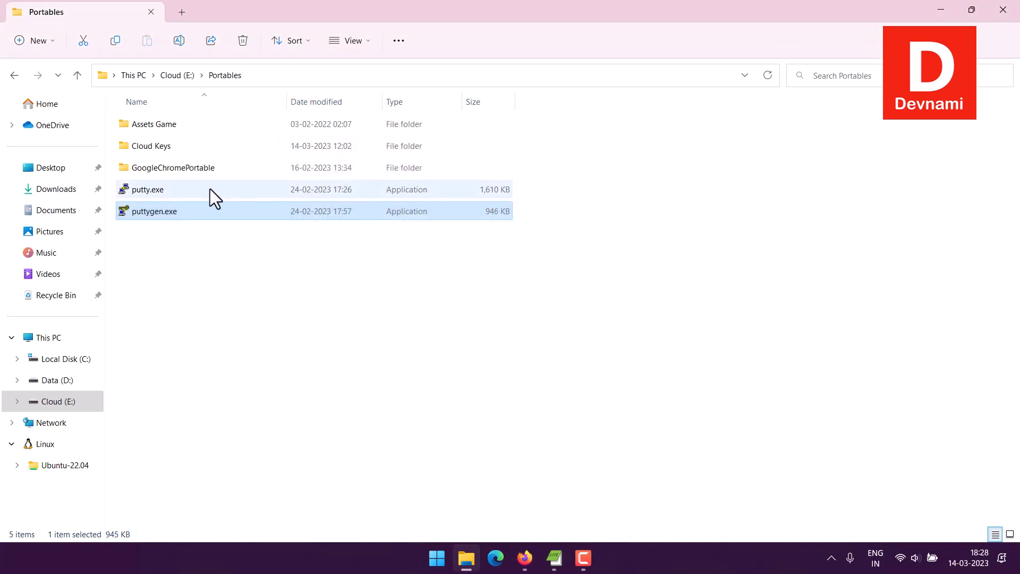
Switch to the Azure portal in Firefox and open the azurecent virtual machine resource from its deployment page.
left_click(527, 558)
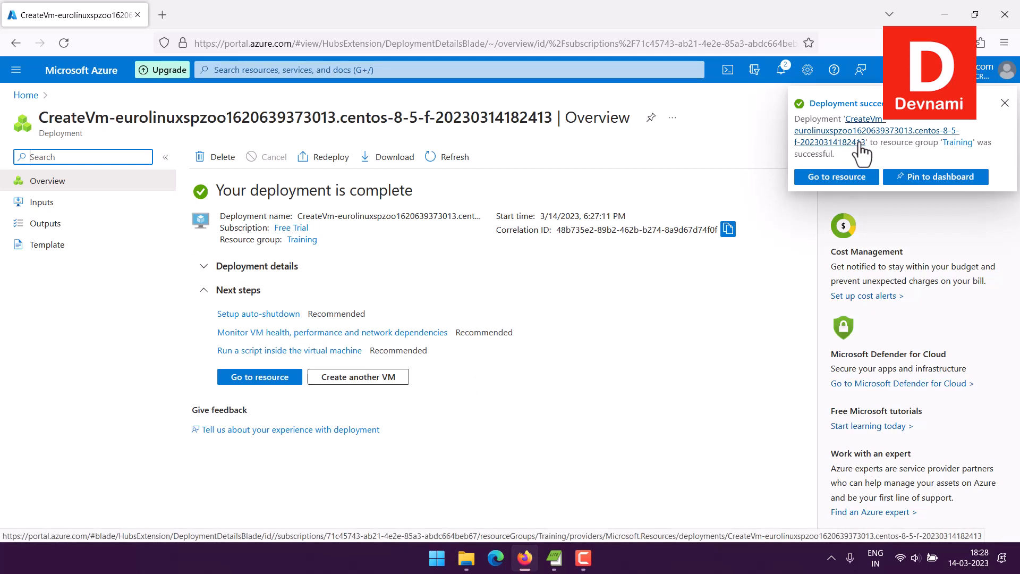
left_click(277, 379)
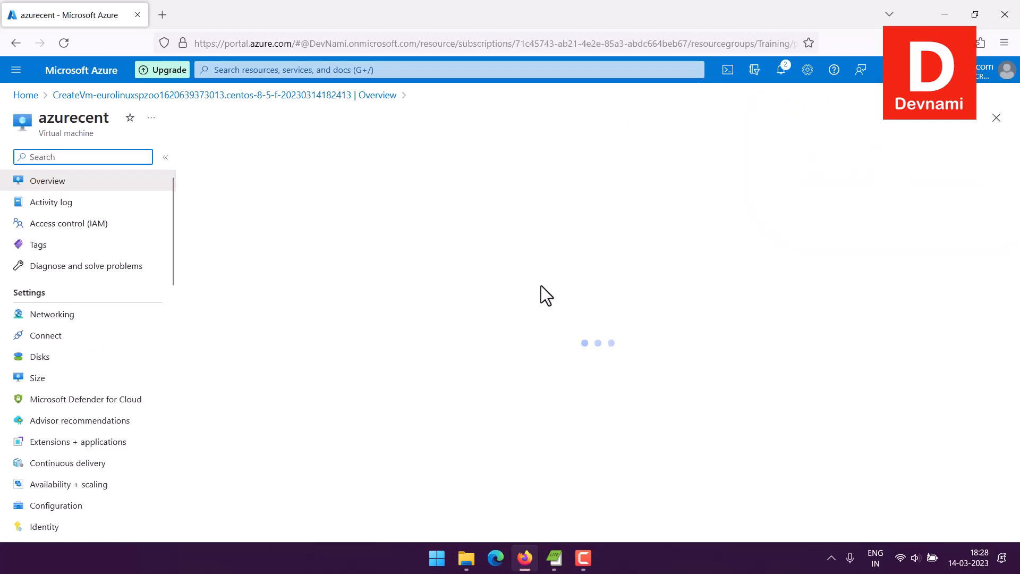
Copy azurecent's public IP address, switch to File Explorer, start putty.exe from Portables, and enter 20.41.118.63 as the host name.
left_click(166, 157)
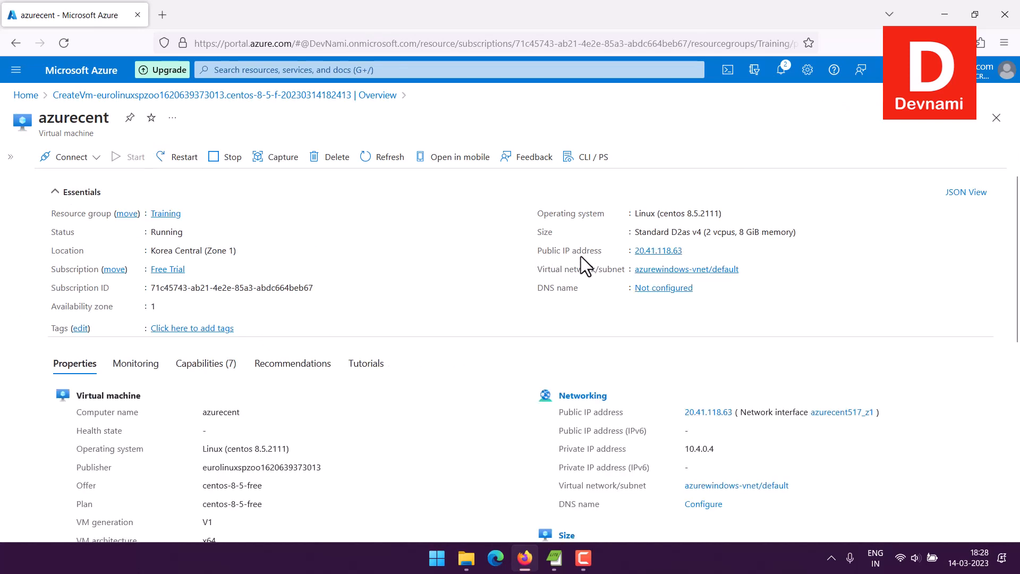
mouse_move(659, 252)
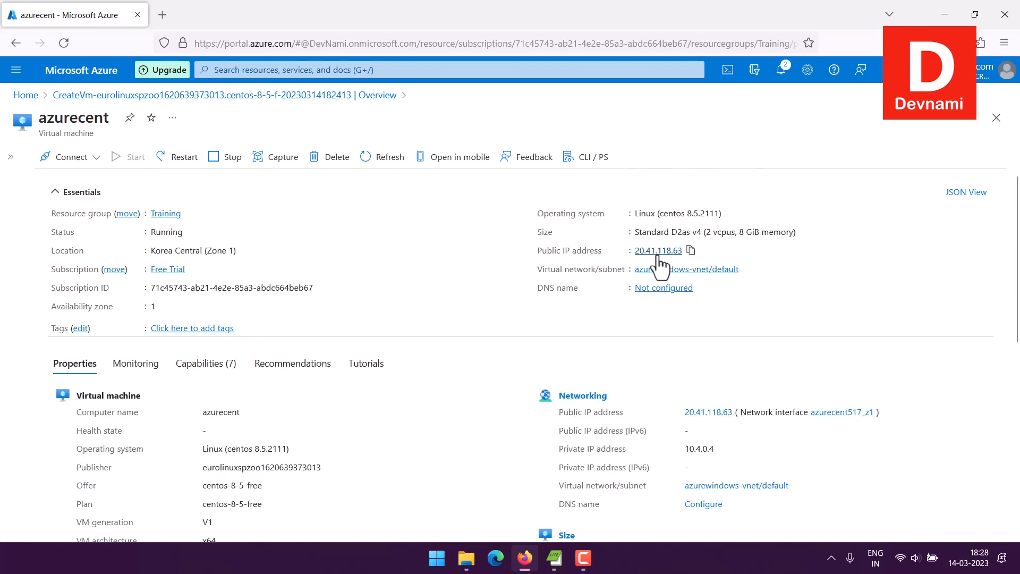
left_click(691, 250)
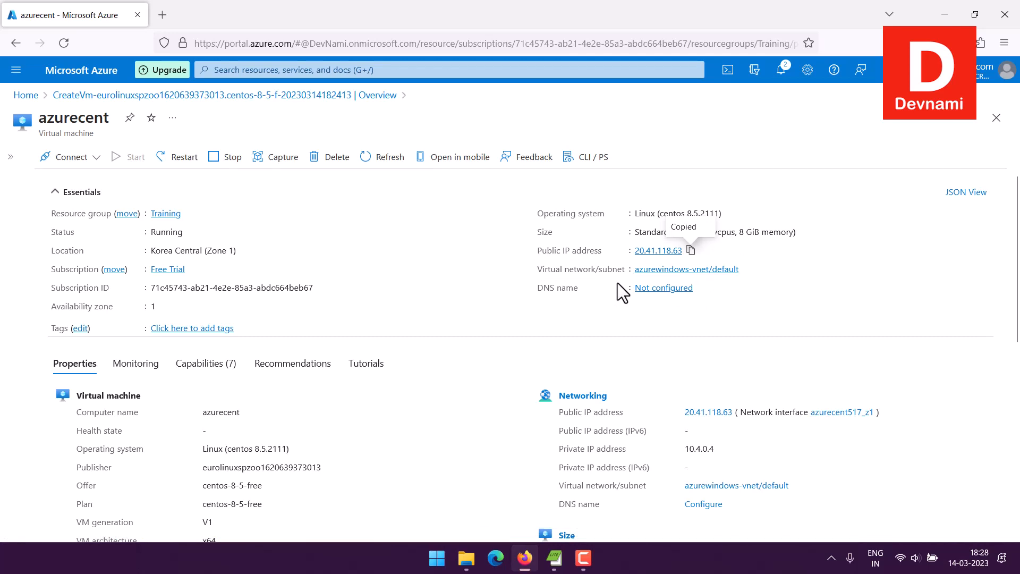
left_click(466, 558)
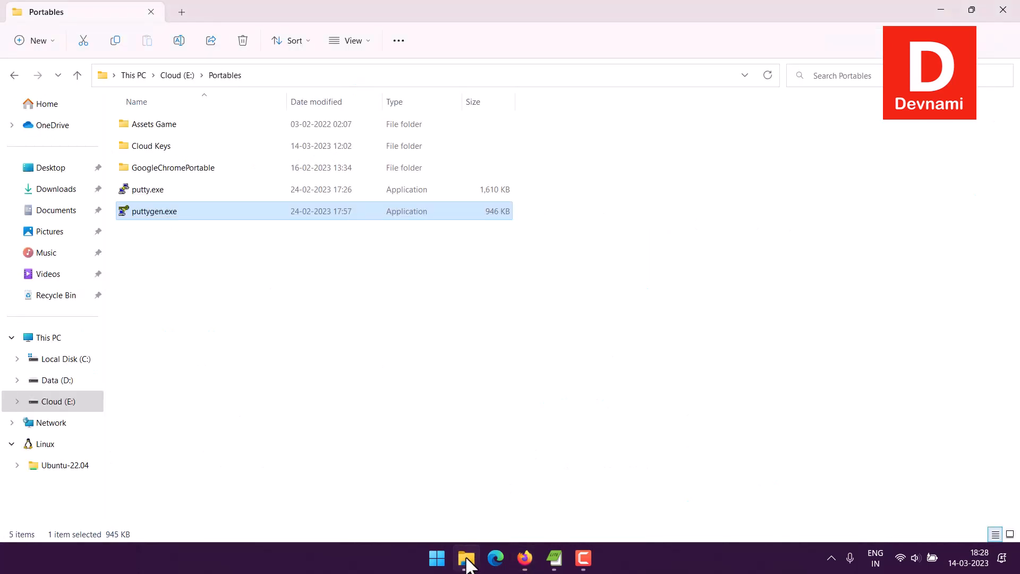
double_click(148, 189)
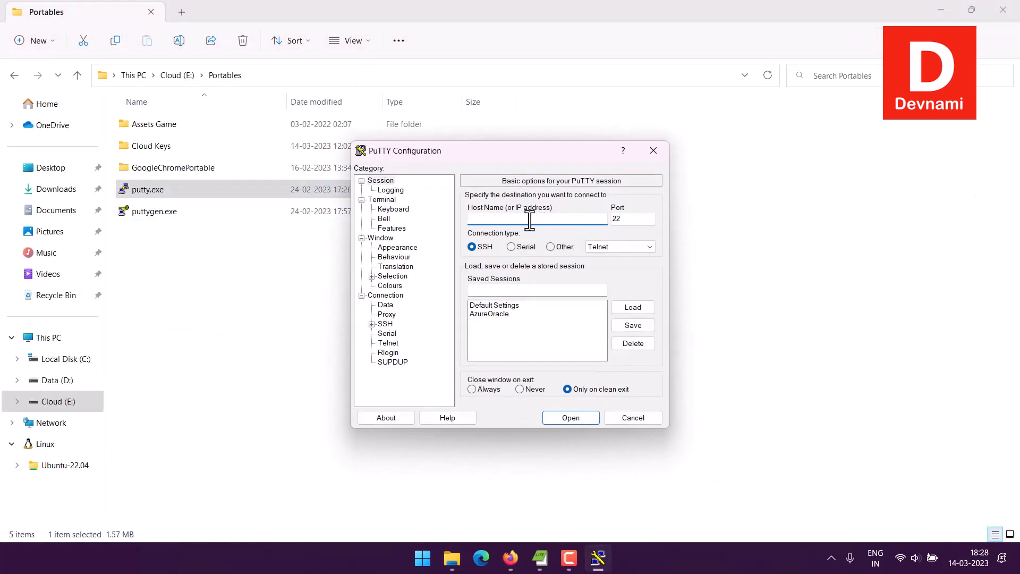
key("ctrl+v")
Delete the AzureOracle saved session and save the current connection settings as a session named azurecentOS.
left_click(512, 314)
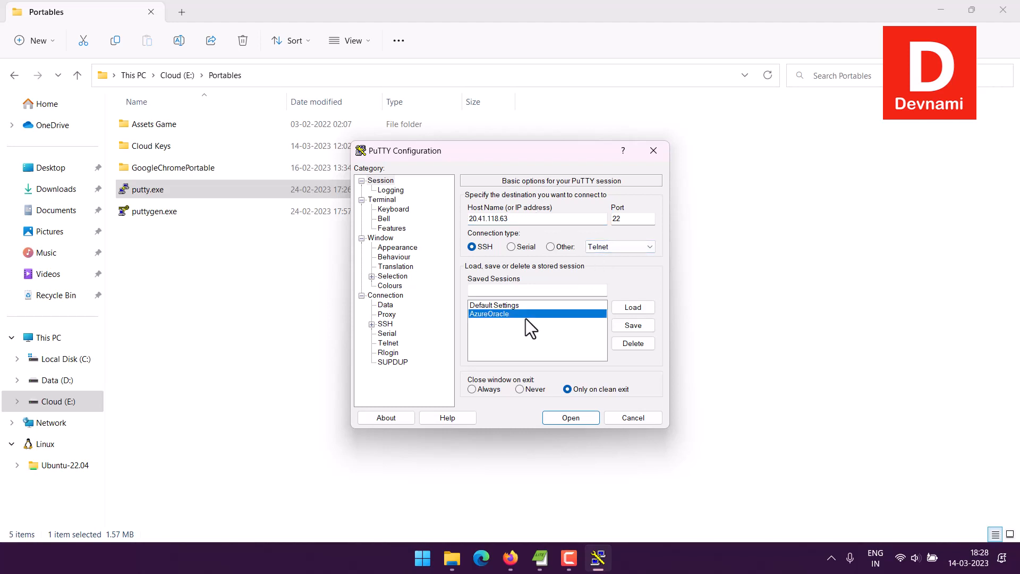
left_click(627, 347)
left_click(497, 289)
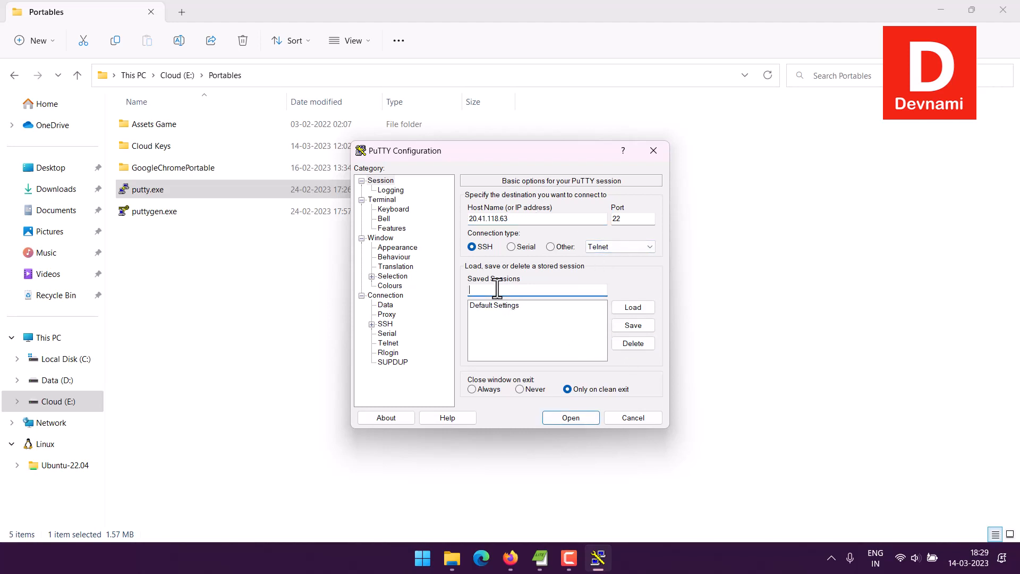
type("azurecent")
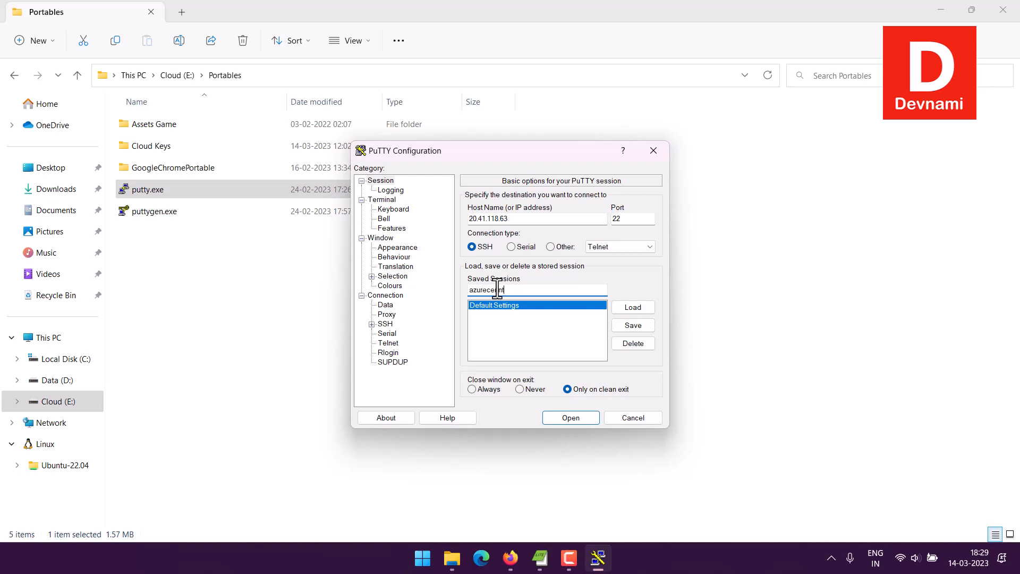
type("OS")
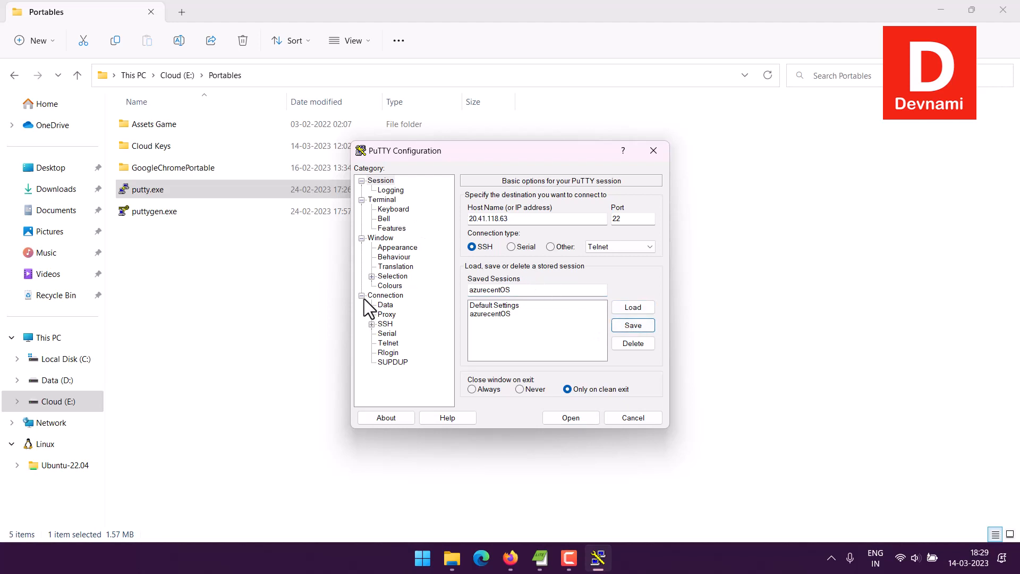
Select centos.ppk from the azure linux folder as the private key file for SSH authentication.
left_click(372, 324)
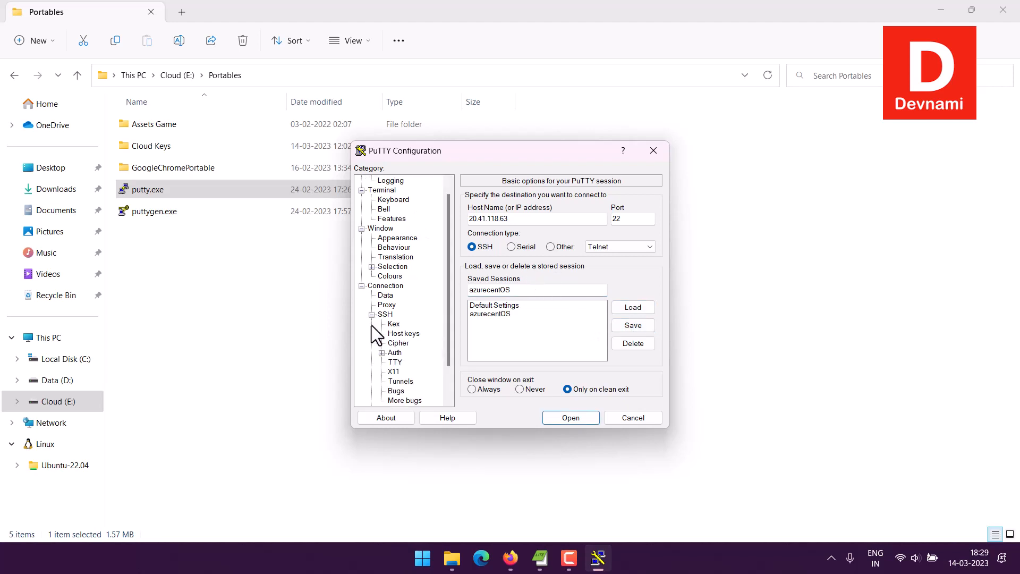
left_click(382, 353)
left_click(417, 363)
left_click(616, 220)
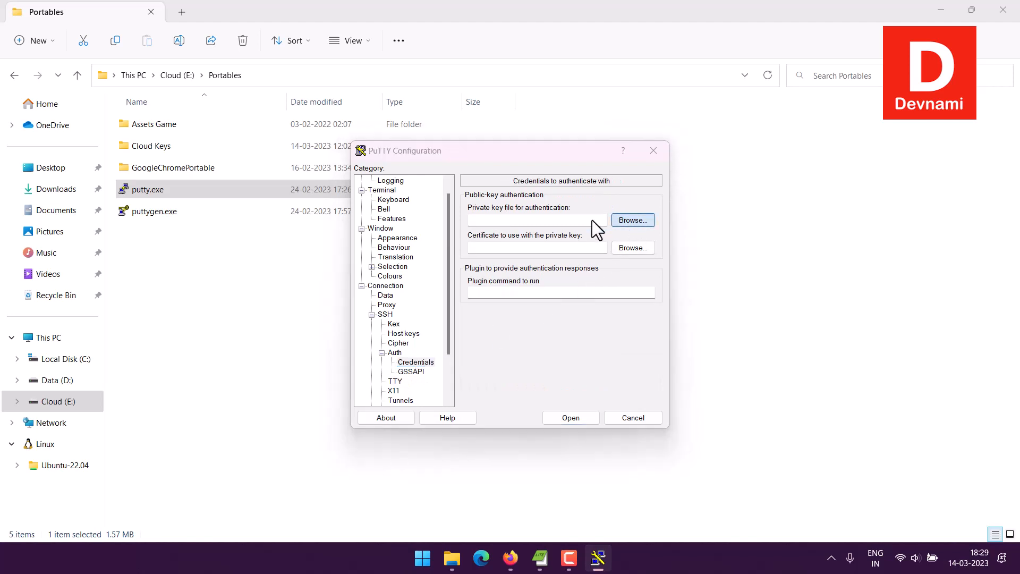
left_click(534, 267)
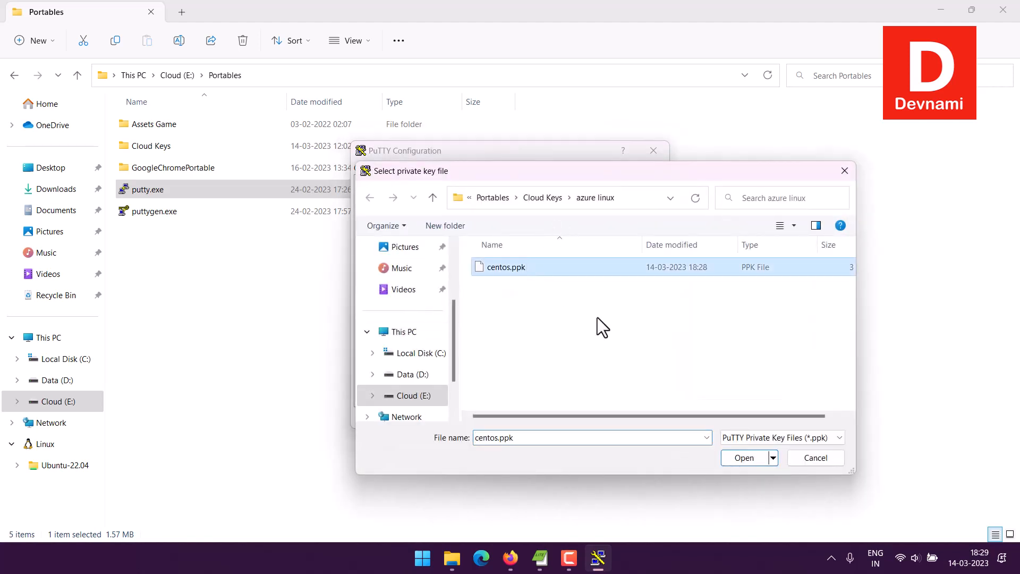
left_click(731, 451)
Return to the basic session options and save the updated settings to the azurecentOS session.
left_click(420, 371)
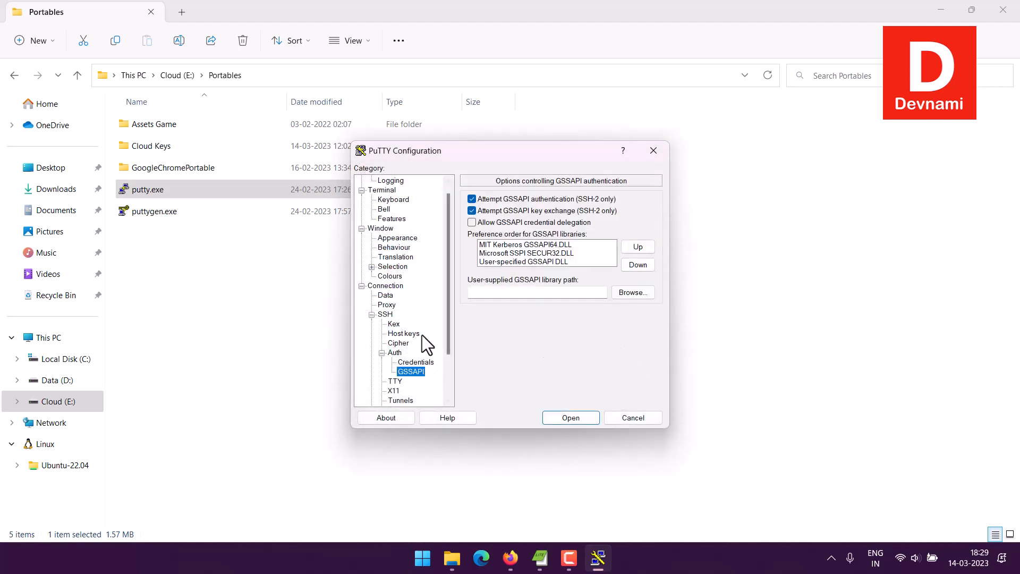
scroll(419, 277, "up", 1)
left_click(382, 181)
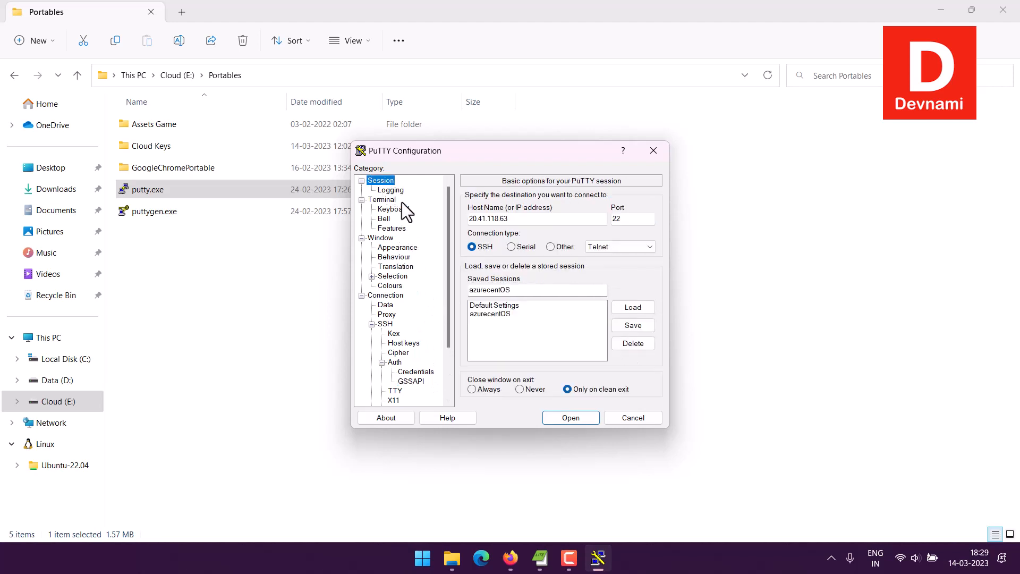
left_click(386, 305)
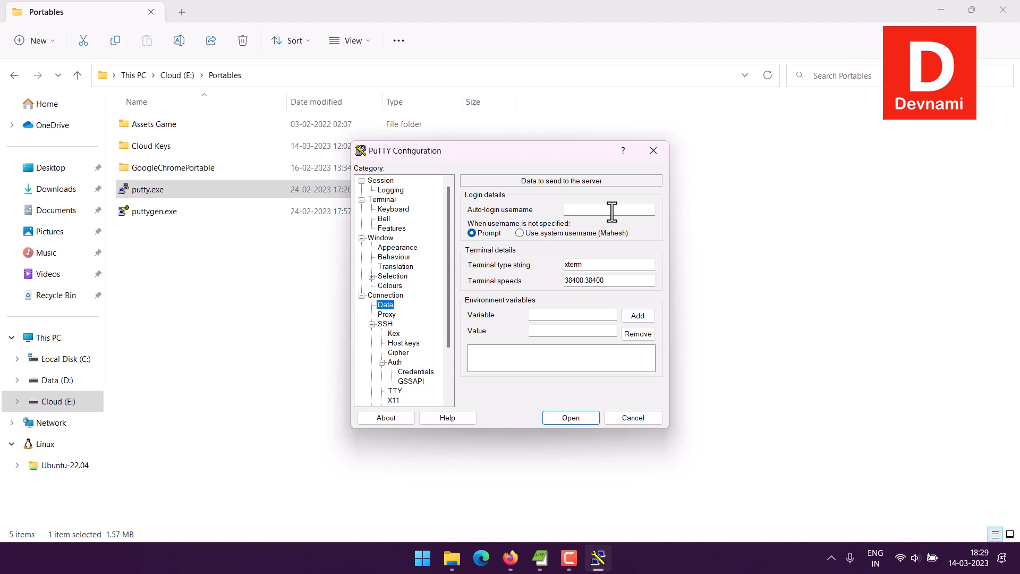
left_click(376, 180)
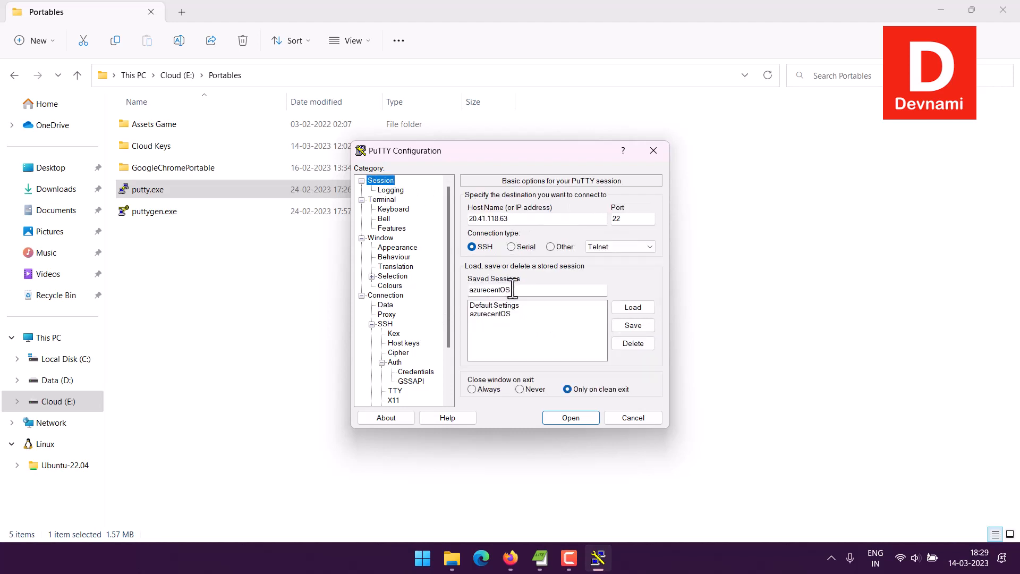
left_click(626, 323)
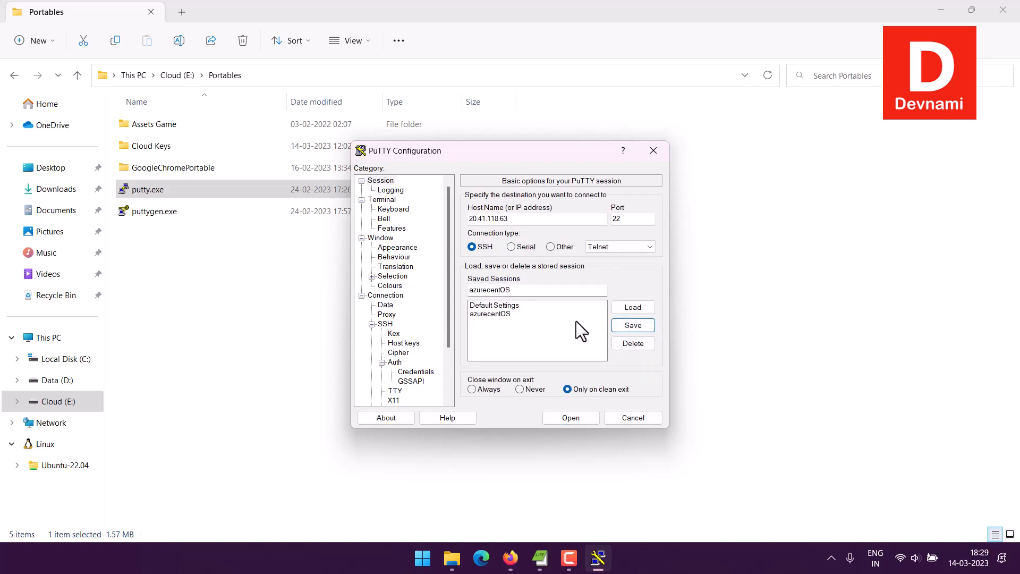
Open the SSH connection to azurecent, accept the server's host key, and log in as azureuser.
left_click(574, 417)
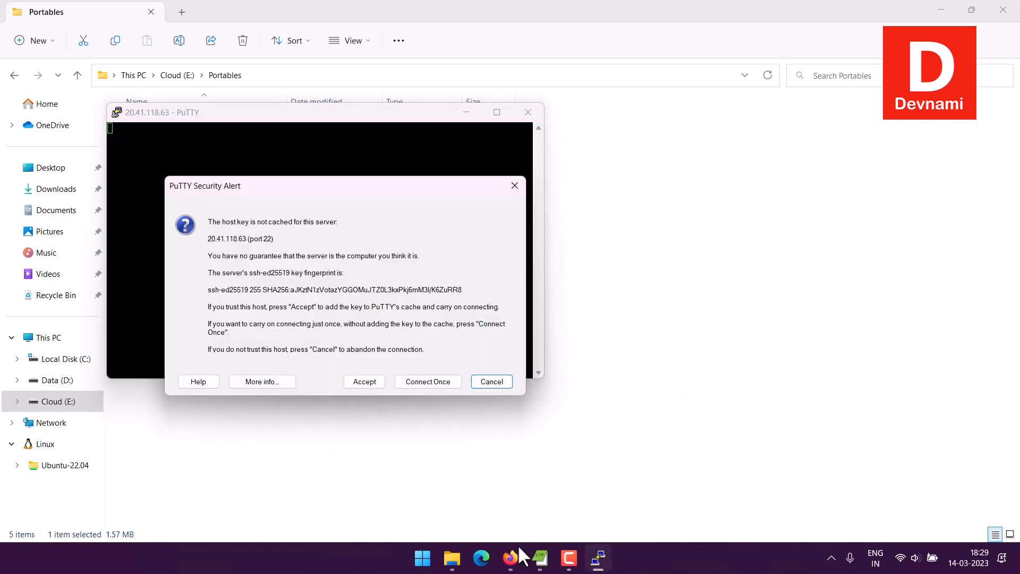
left_click(510, 557)
left_click(598, 558)
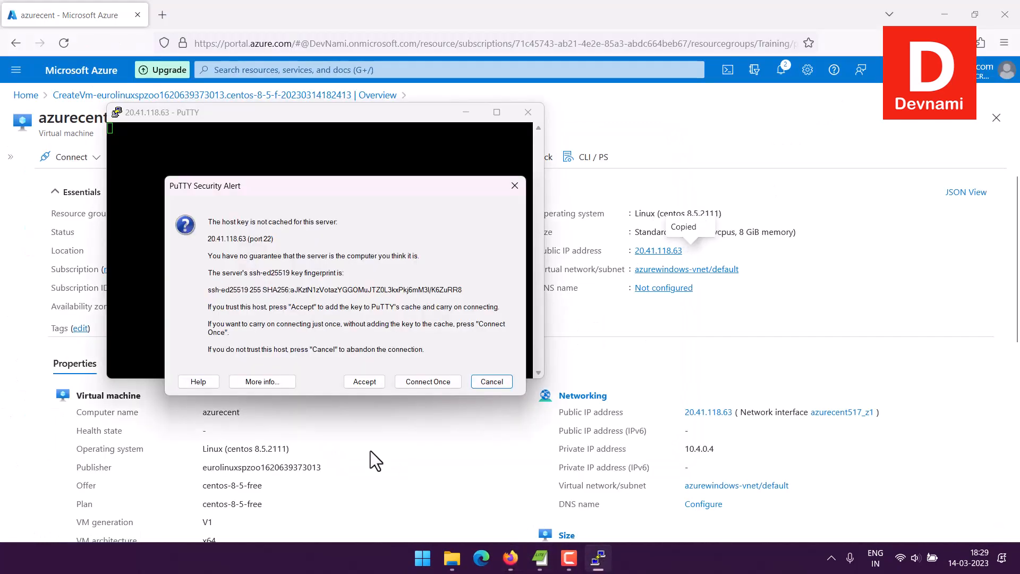
left_click(365, 382)
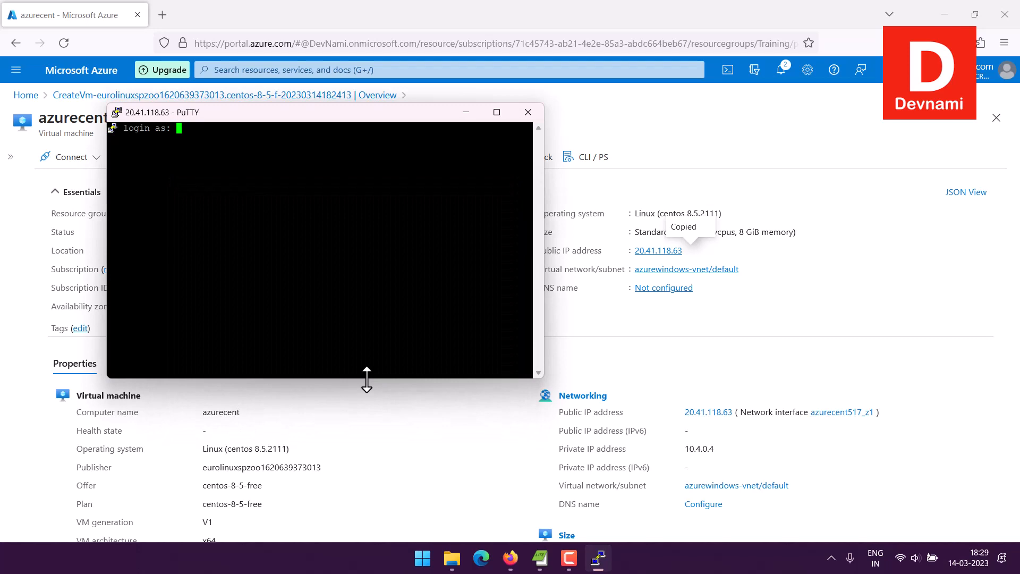
type("azureuser")
key("Return")
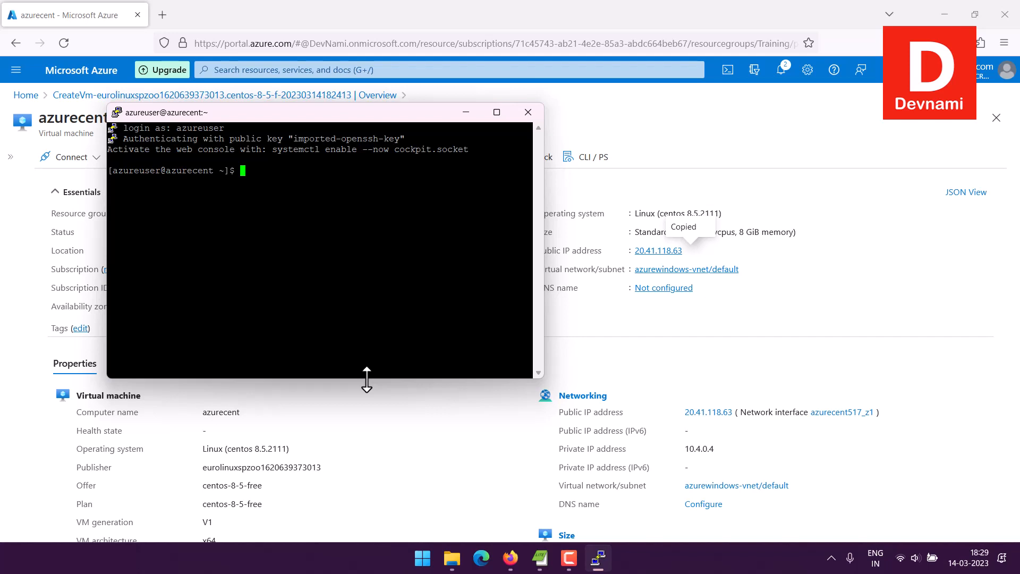
Run lshw to list the virtual machine's hardware and review the output from its beginning.
type("lshw")
key("Return")
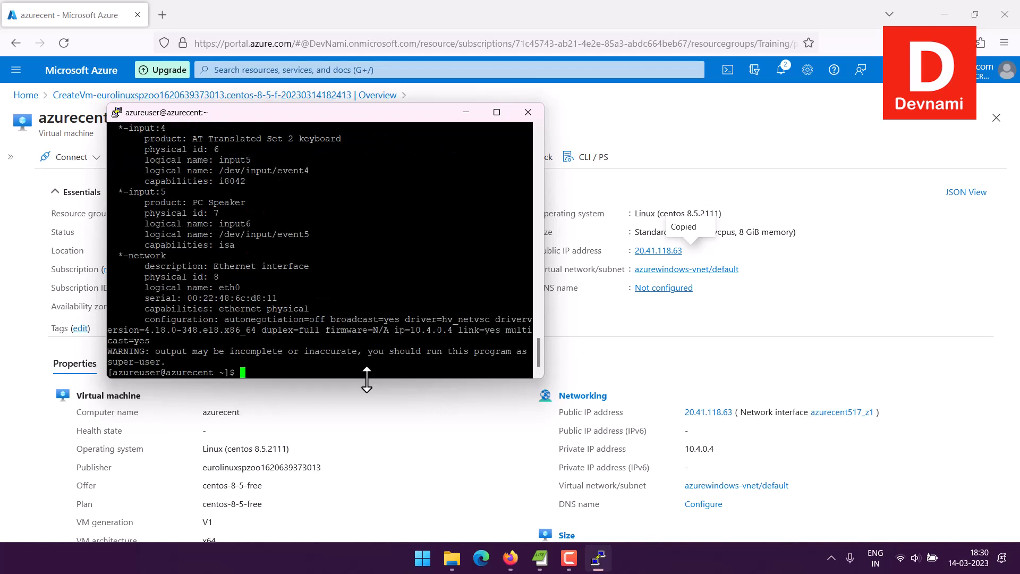
scroll(326, 271, "up", 20)
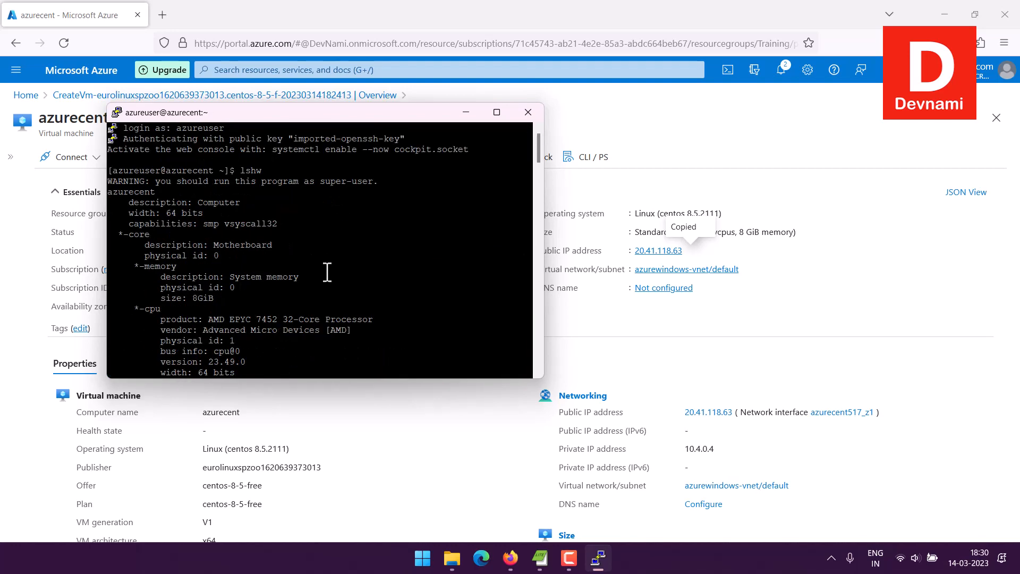
Run lshw -short and review the condensed hardware list.
type("ls")
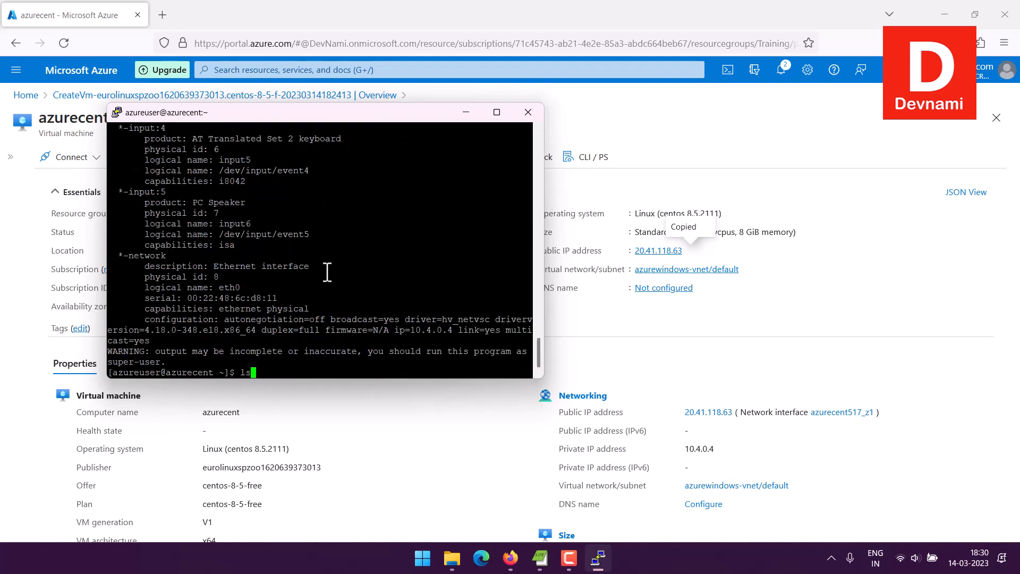
type("hw -short")
key("Return")
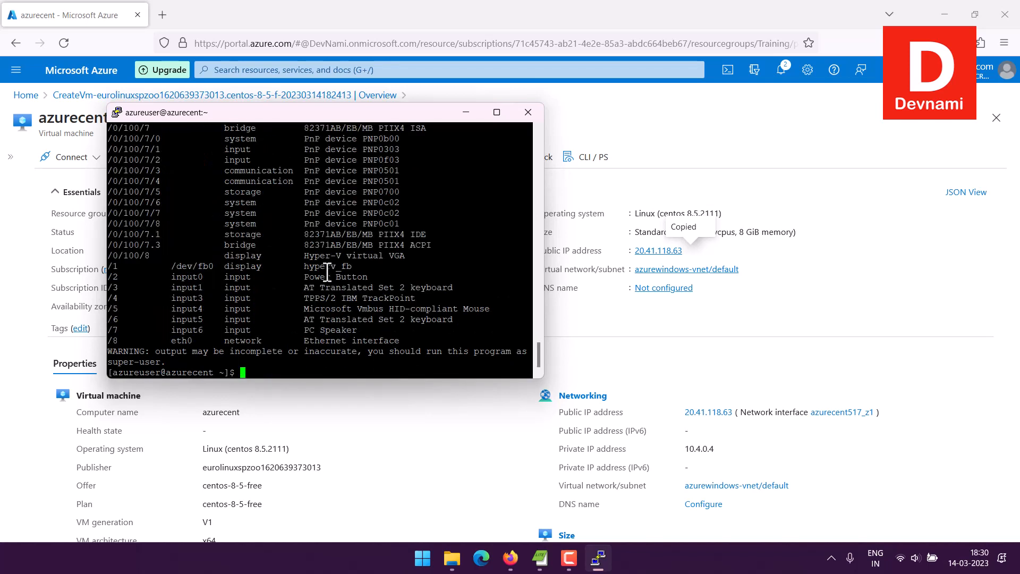
scroll(328, 273, "up", 10)
scroll(327, 272, "down", 6)
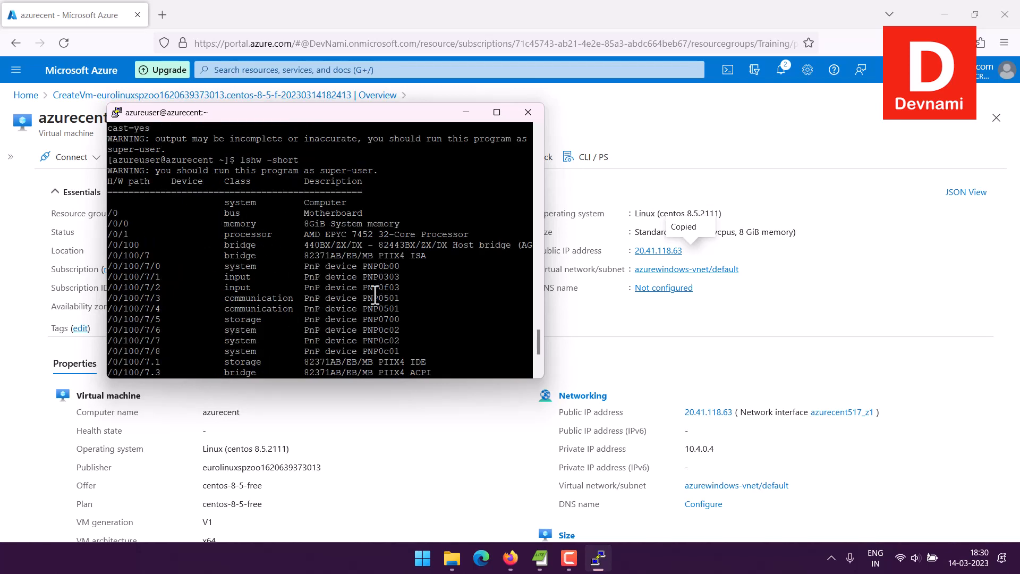
scroll(371, 289, "down", 4)
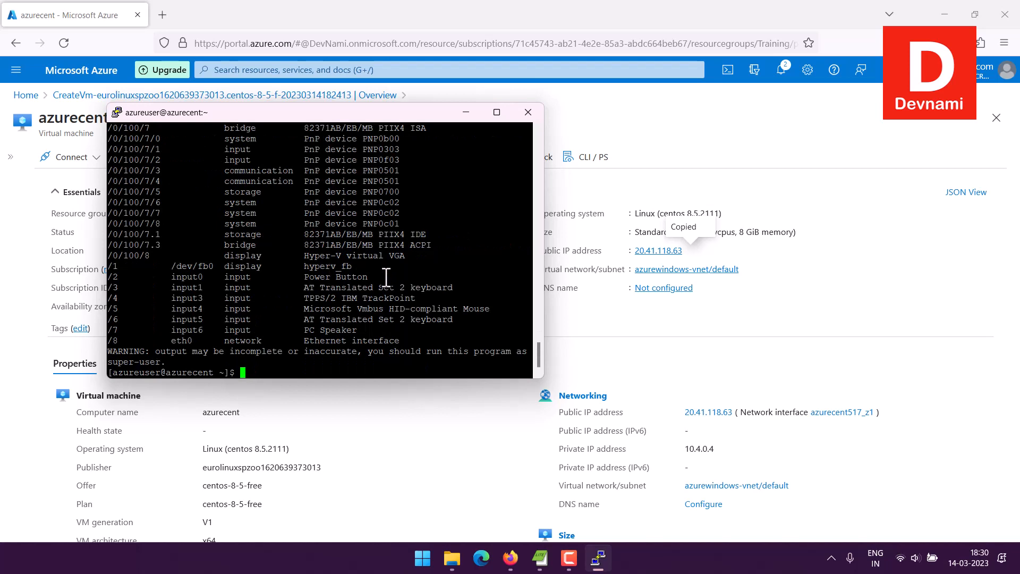
Run lscpu to show the processor details and lsblk to list the block devices.
type("lscpu")
key("Return")
type("l")
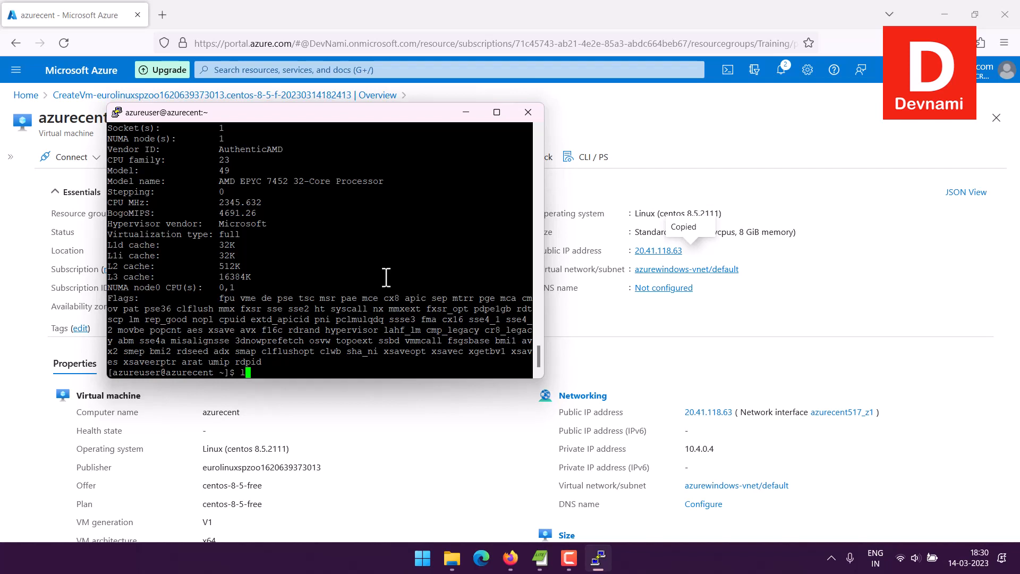
type("sblk")
key("Return")
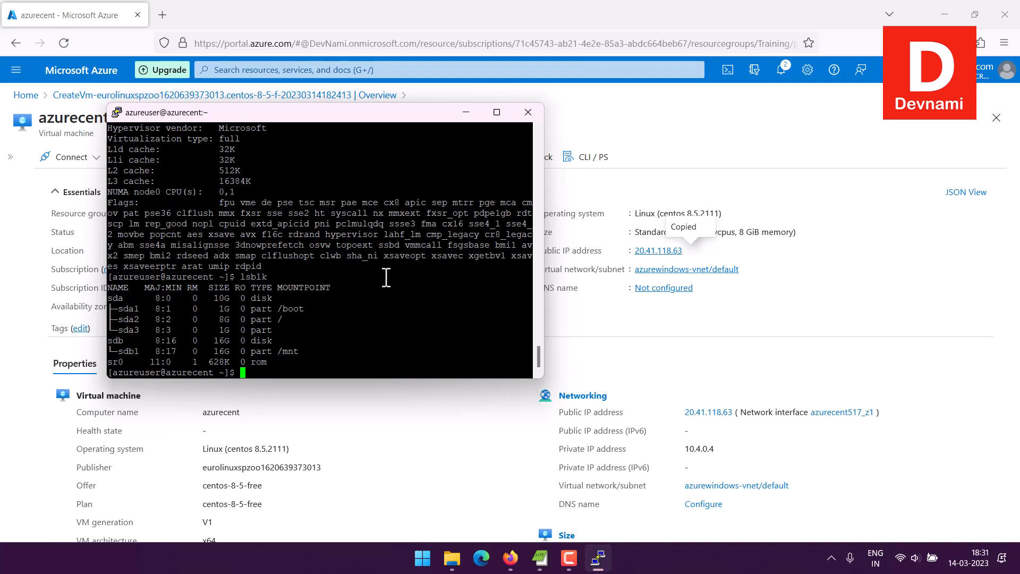
Exit the SSH session and stop the azurecent virtual machine in the Azure portal.
type("exit")
key("Return")
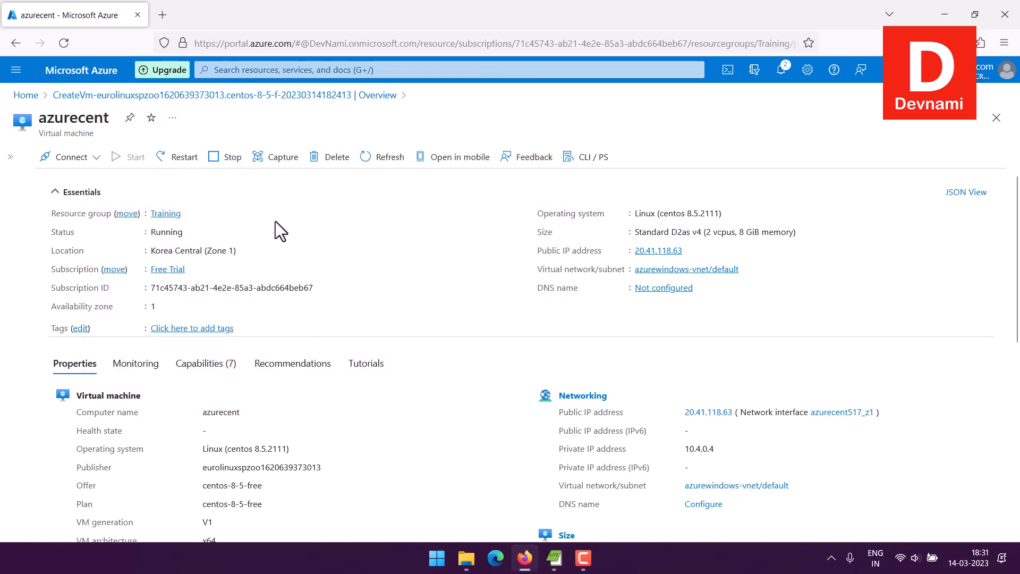
left_click(223, 169)
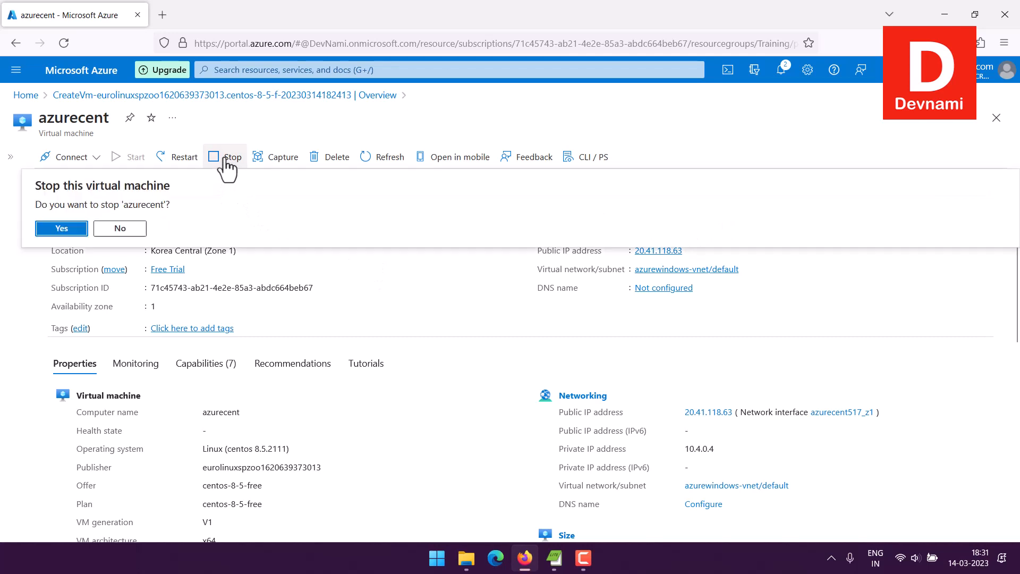
left_click(44, 229)
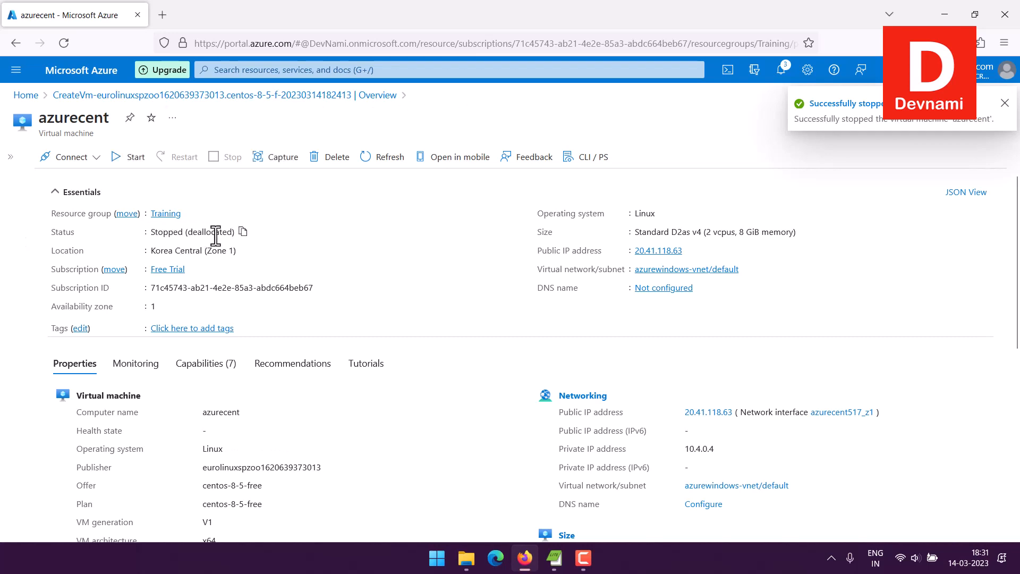
Force delete the azurecent virtual machine together with its OS disk, network interface and public IP address, acknowledging the deletion.
left_click(325, 160)
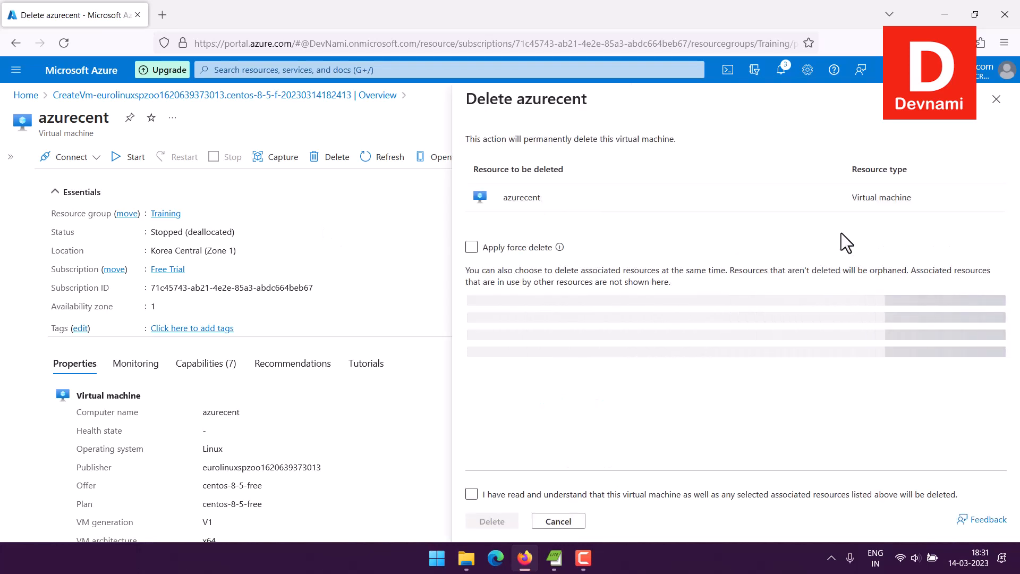
left_click(471, 247)
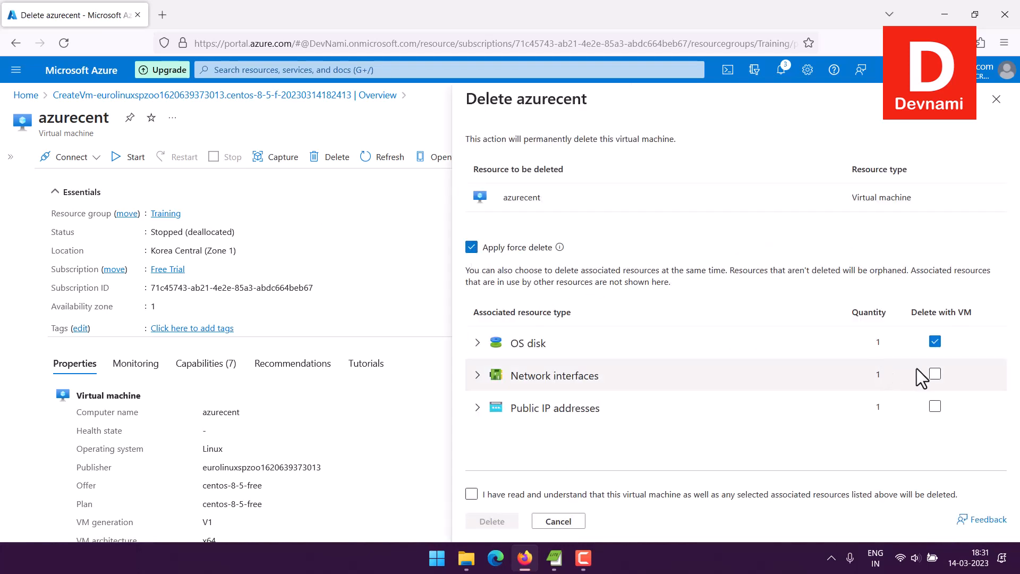
left_click(936, 374)
left_click(936, 407)
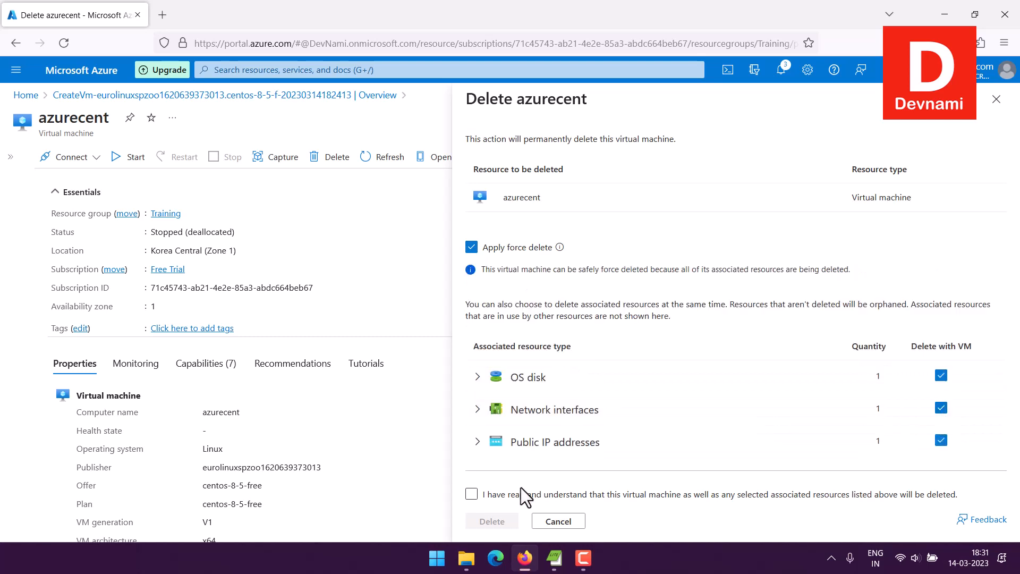
left_click(471, 494)
left_click(492, 521)
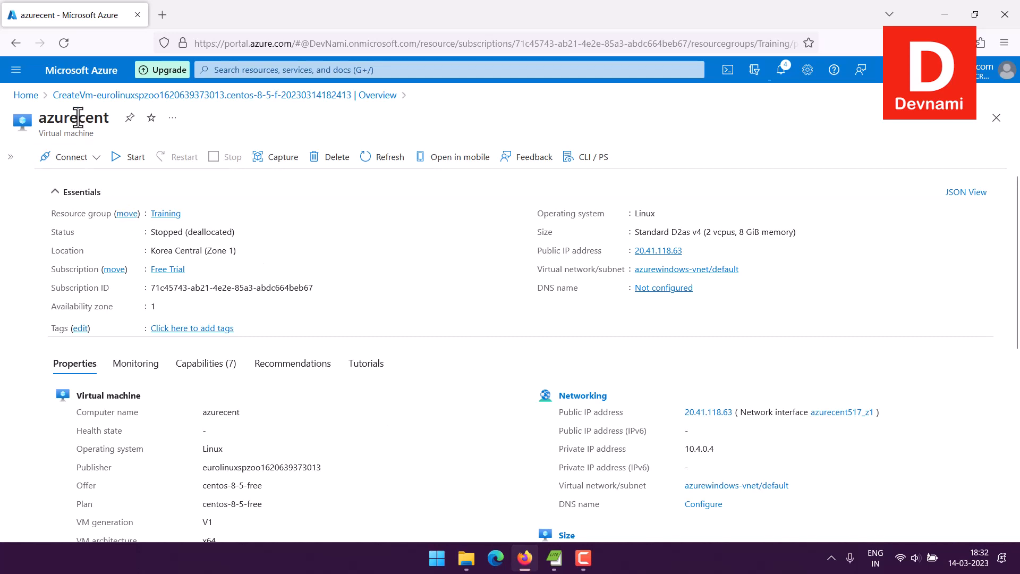
Open the list of virtual machines from the portal home and refresh it to check whether azurecent is still listed.
left_click(26, 95)
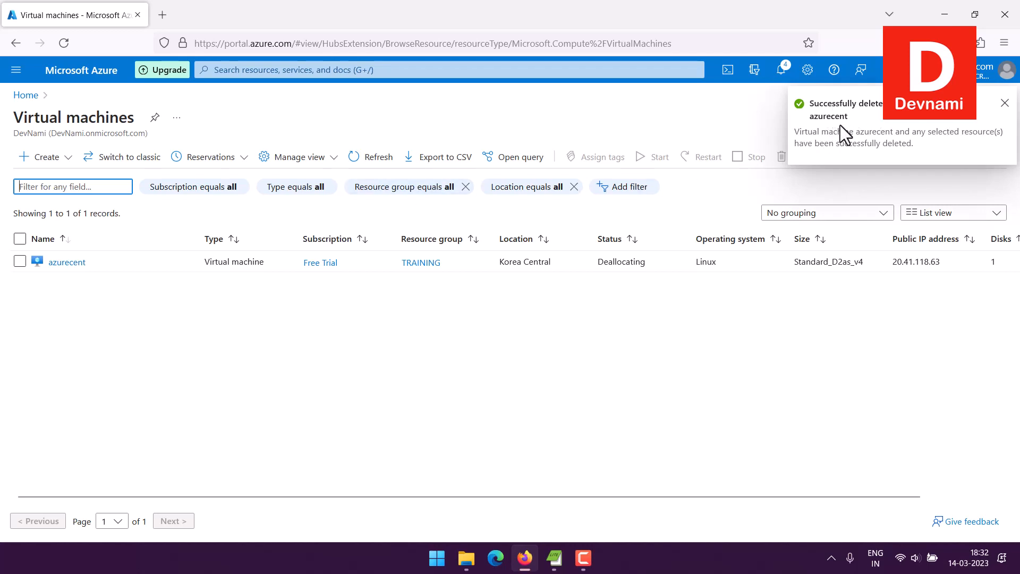
left_click(364, 158)
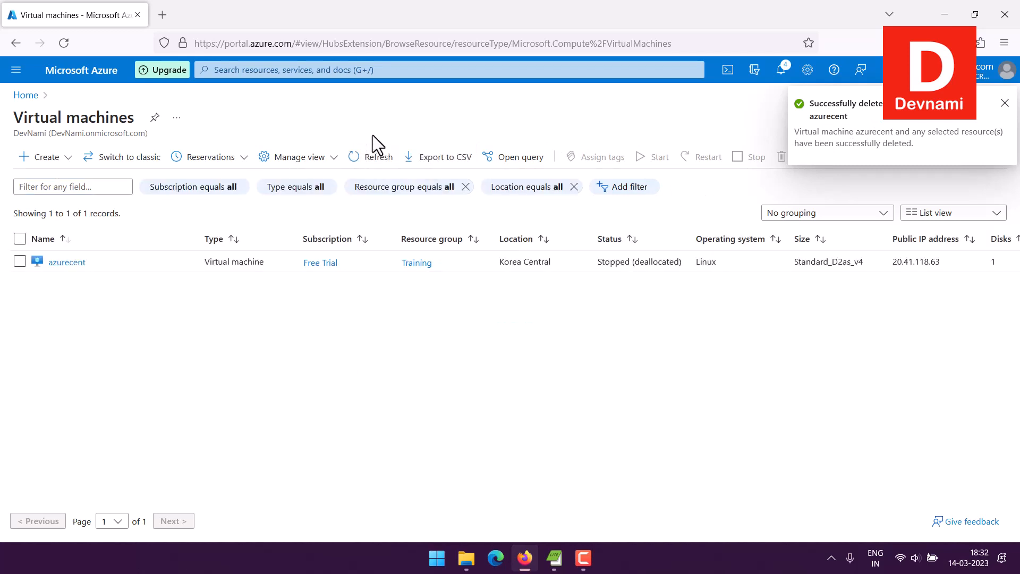
left_click(371, 157)
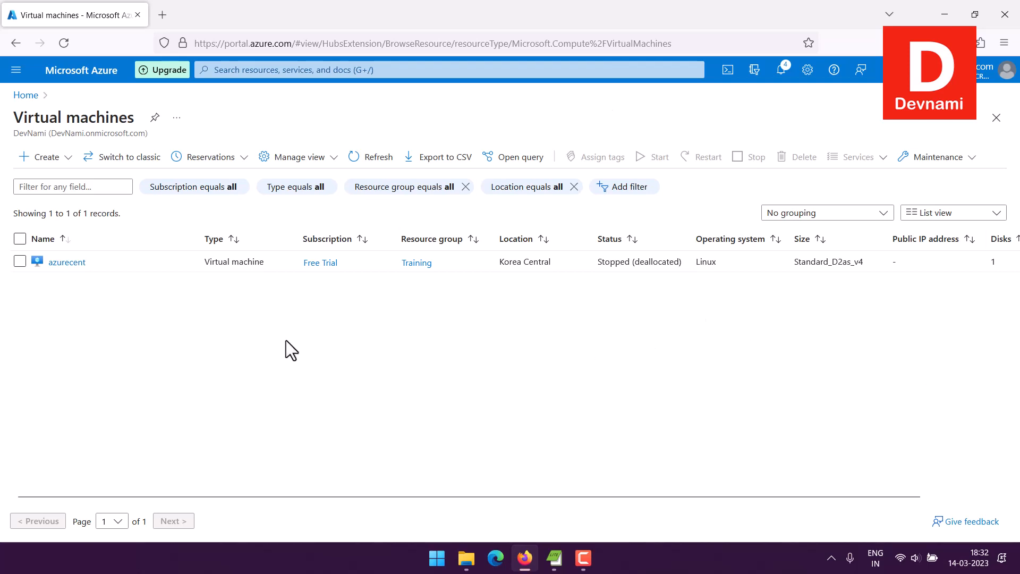
left_click(64, 44)
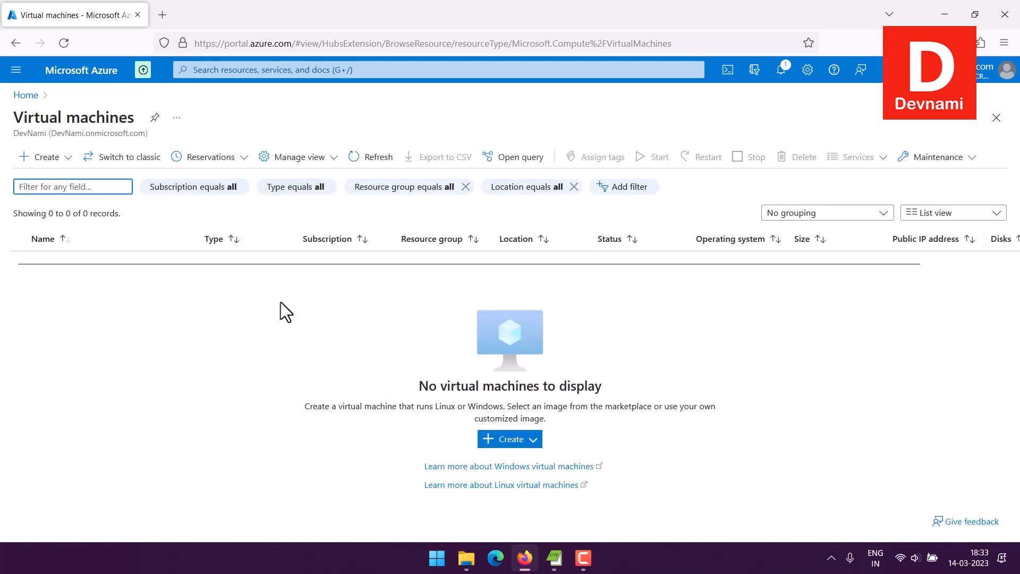
Check the portal notifications and return to the home page to review the recent resources.
left_click(781, 69)
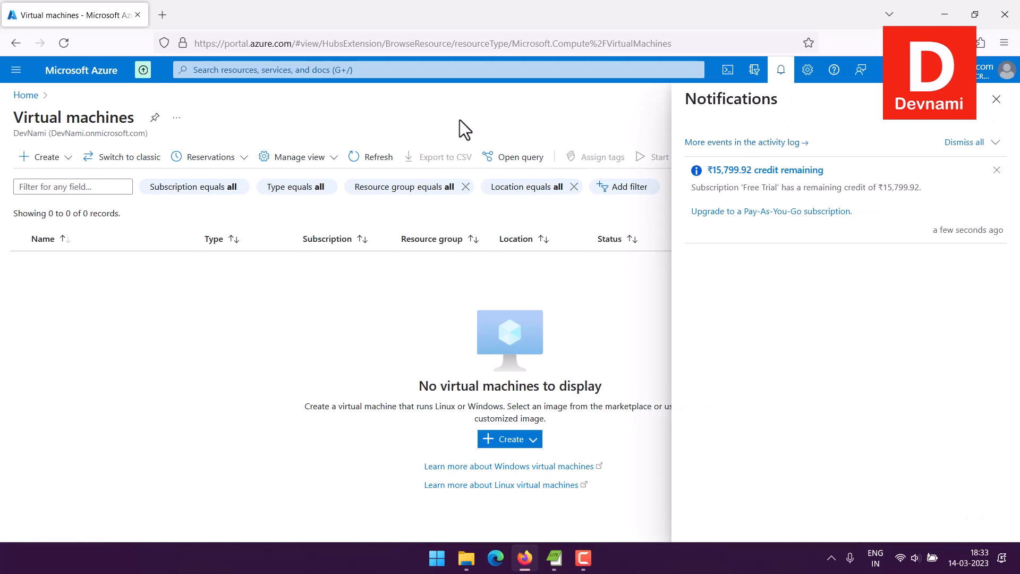
left_click(781, 71)
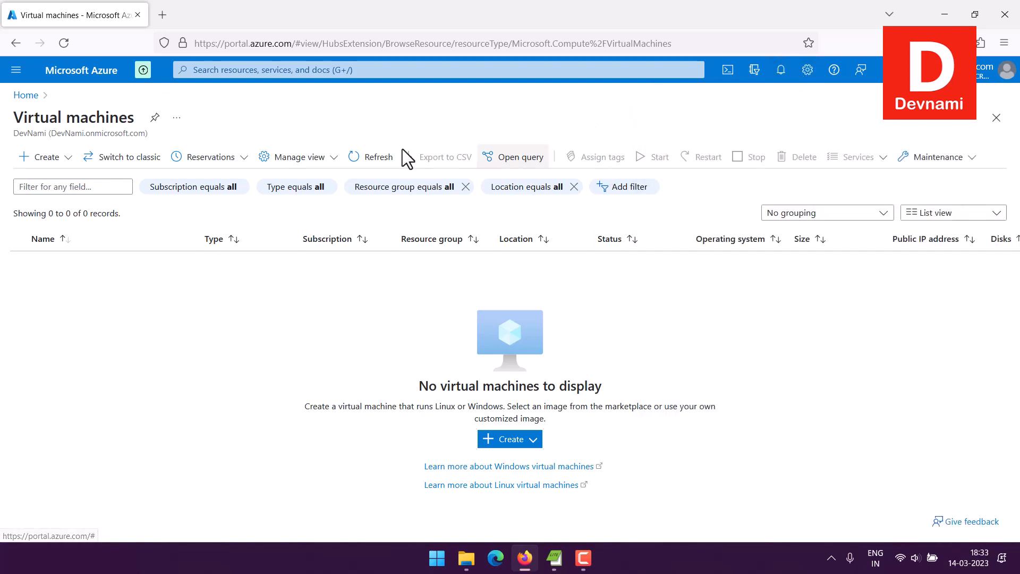
left_click(36, 98)
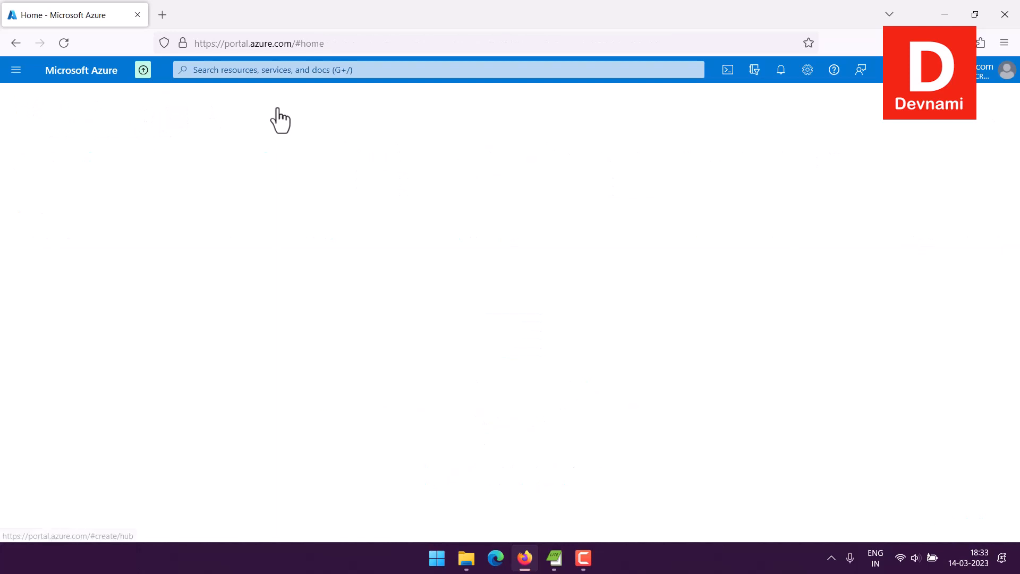
scroll(69, 218, "down", 3)
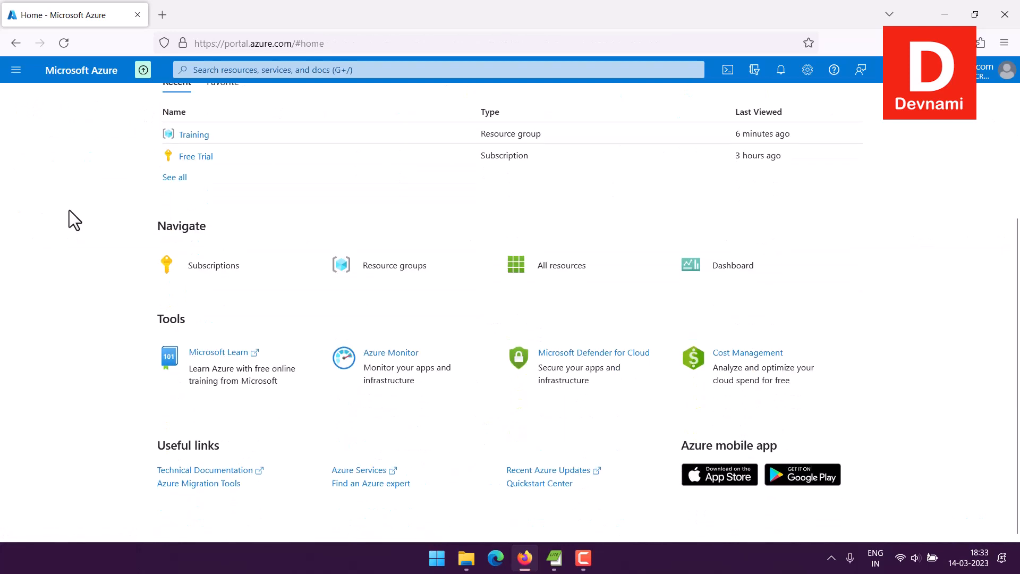
scroll(69, 211, "up", 2)
scroll(70, 211, "up", 2)
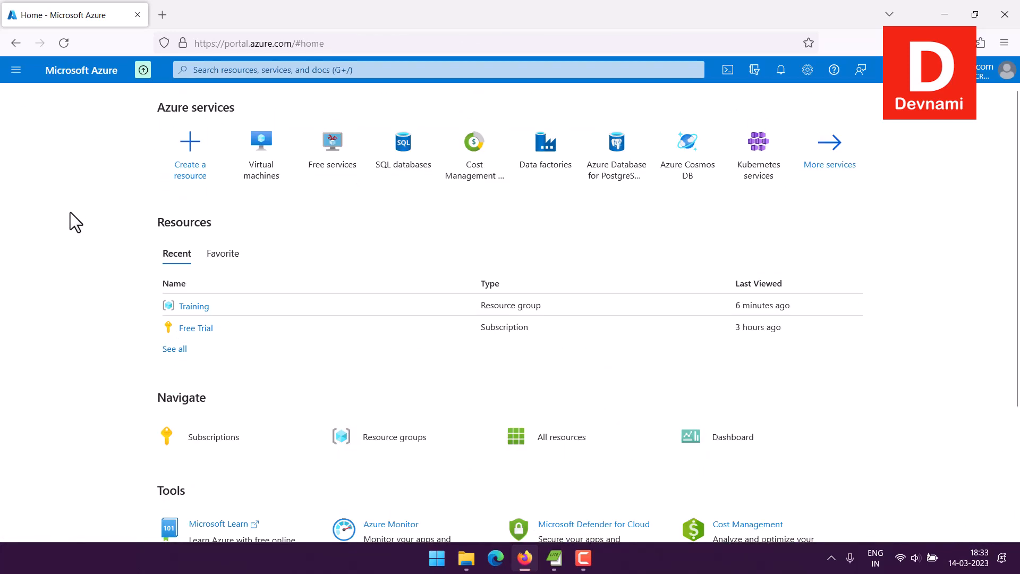